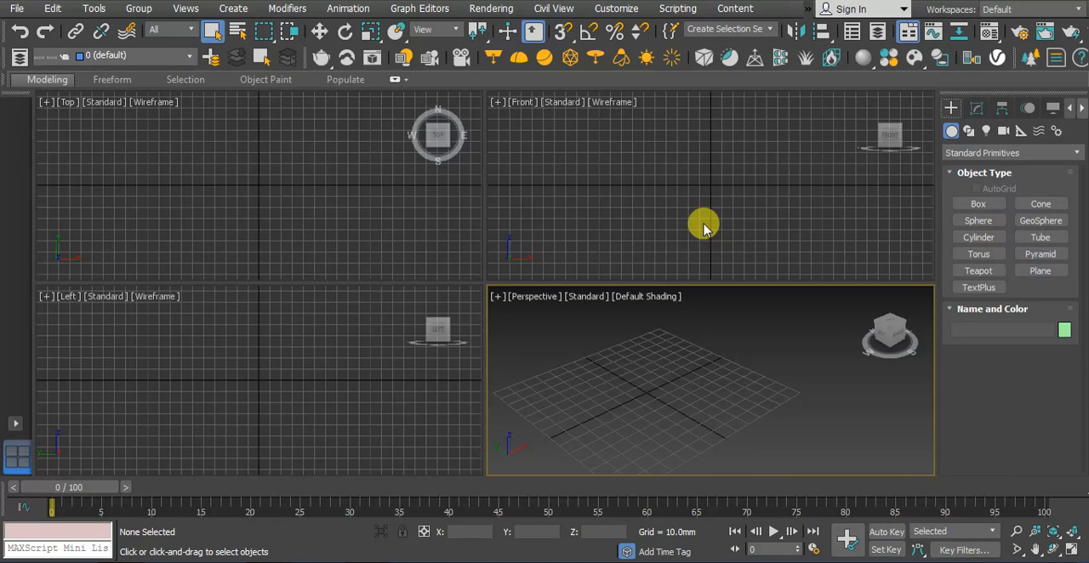
Open the Material Editor and add a Bitmap map to the diffuse color of the 07 - Default material
click(704, 228)
key(m)
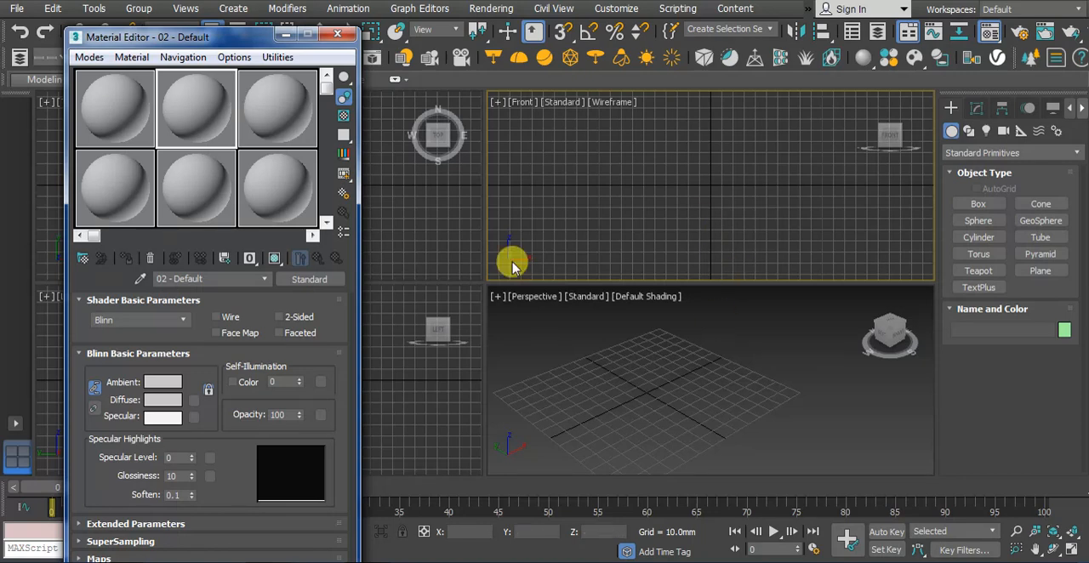
click(103, 199)
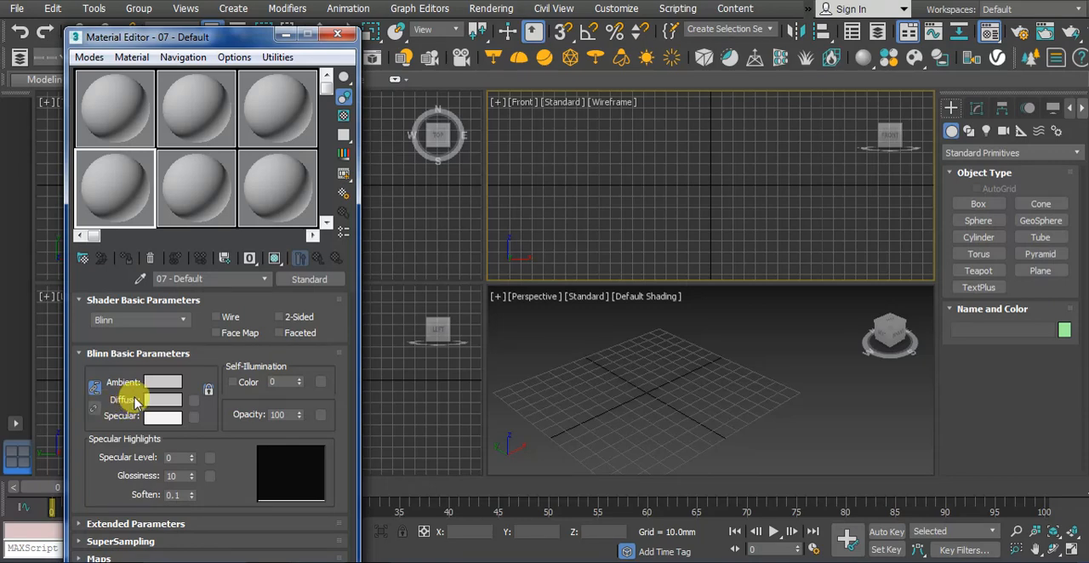
click(192, 400)
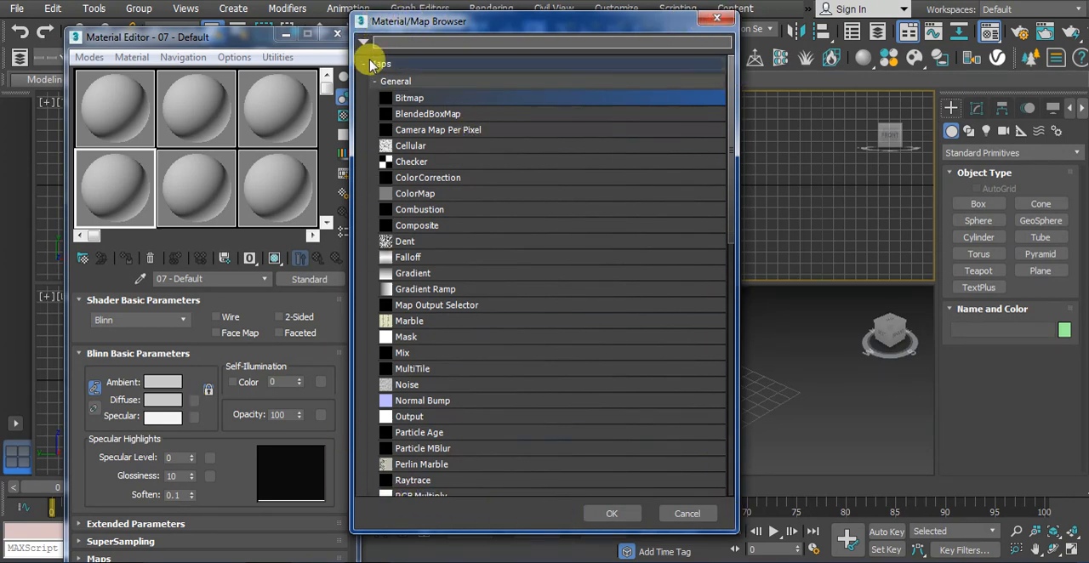
click(421, 99)
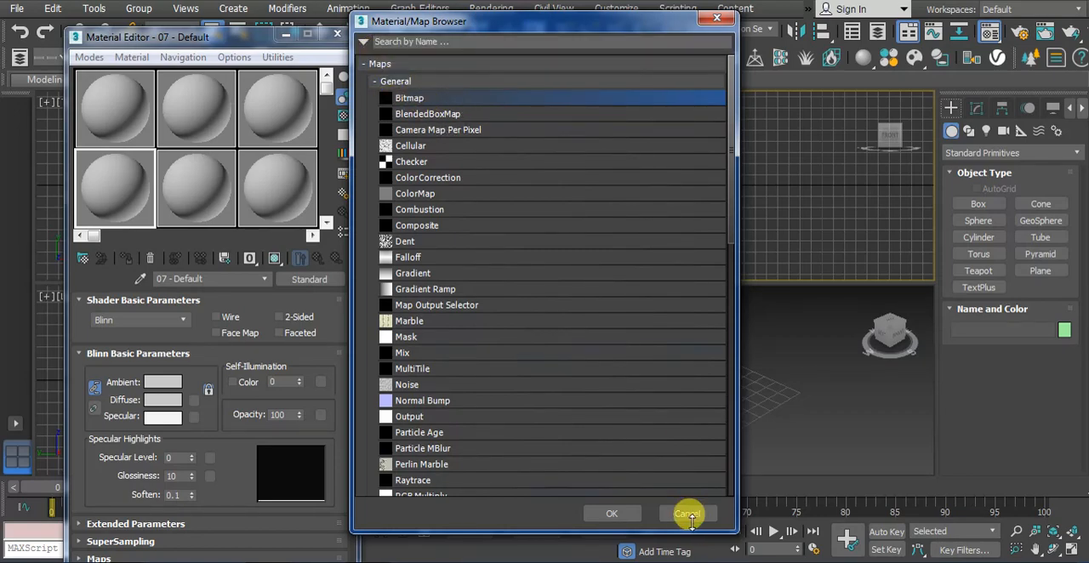
click(605, 513)
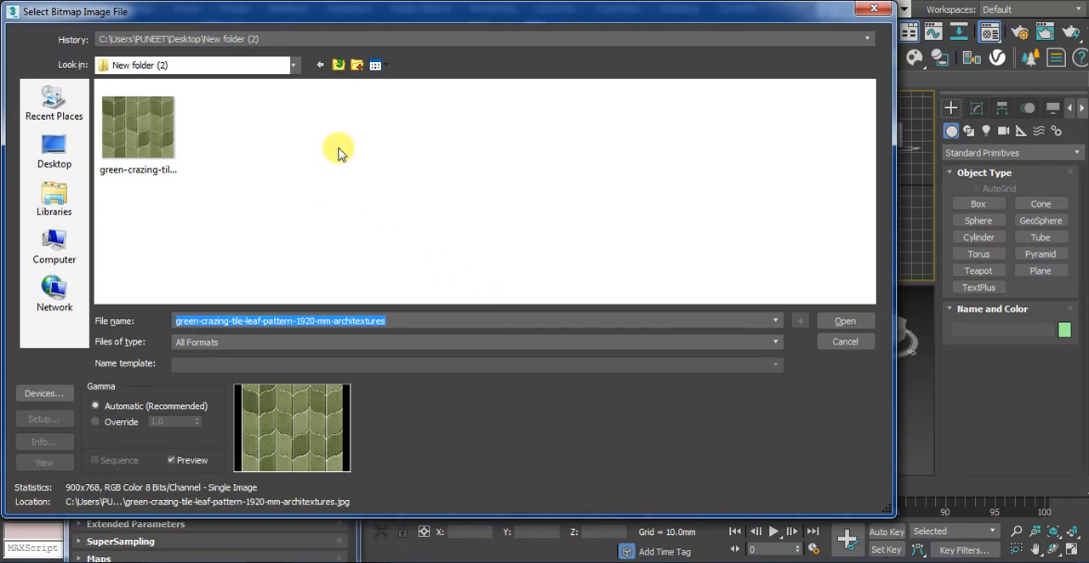
Load the green-crazing-tile-leaf-pattern-1920-mm-architextures image as the diffuse bitmap
drag(444, 19, 443, 1)
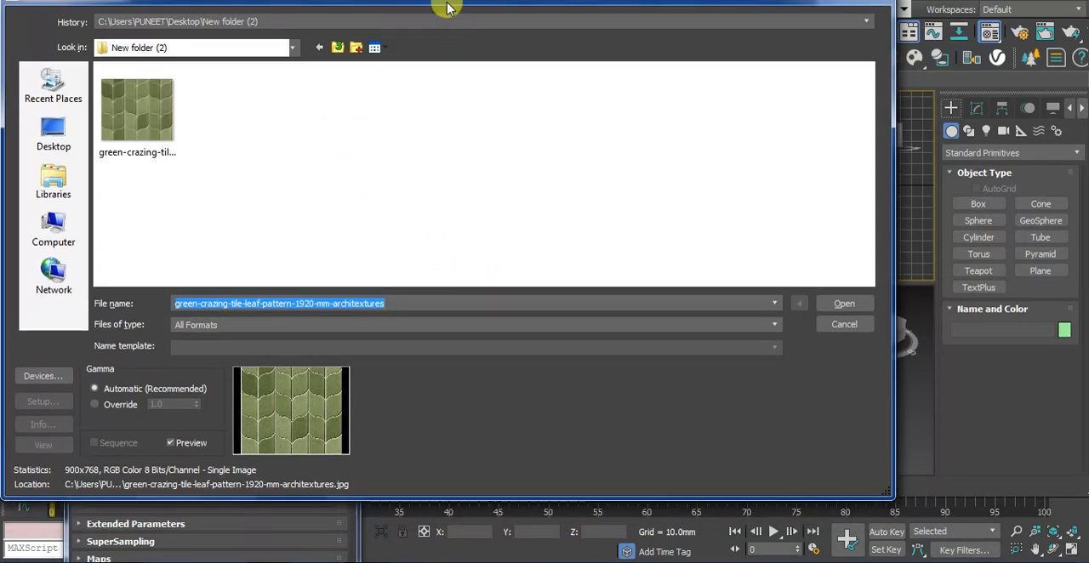
click(127, 136)
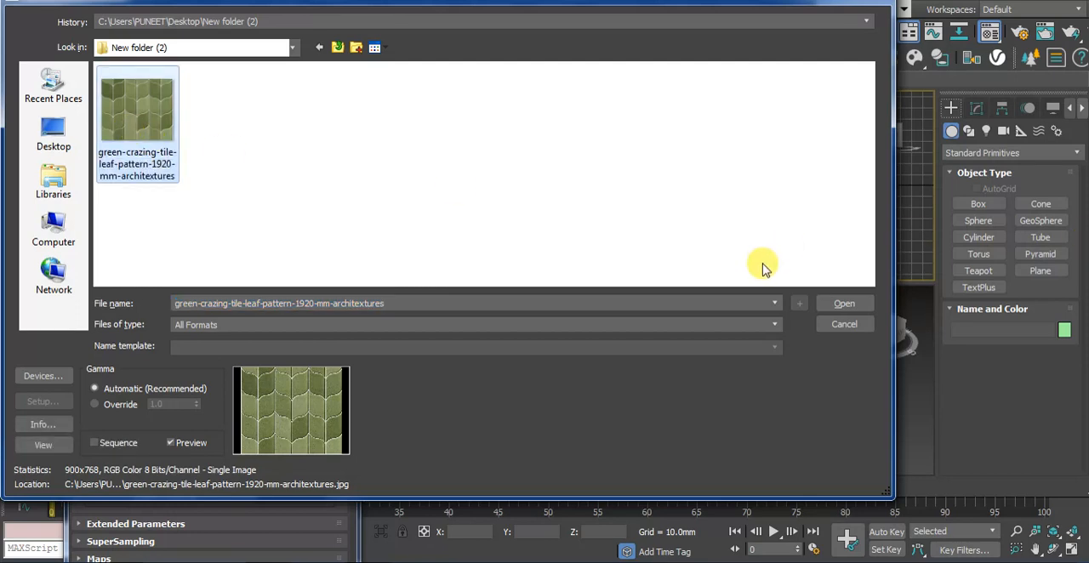
click(844, 305)
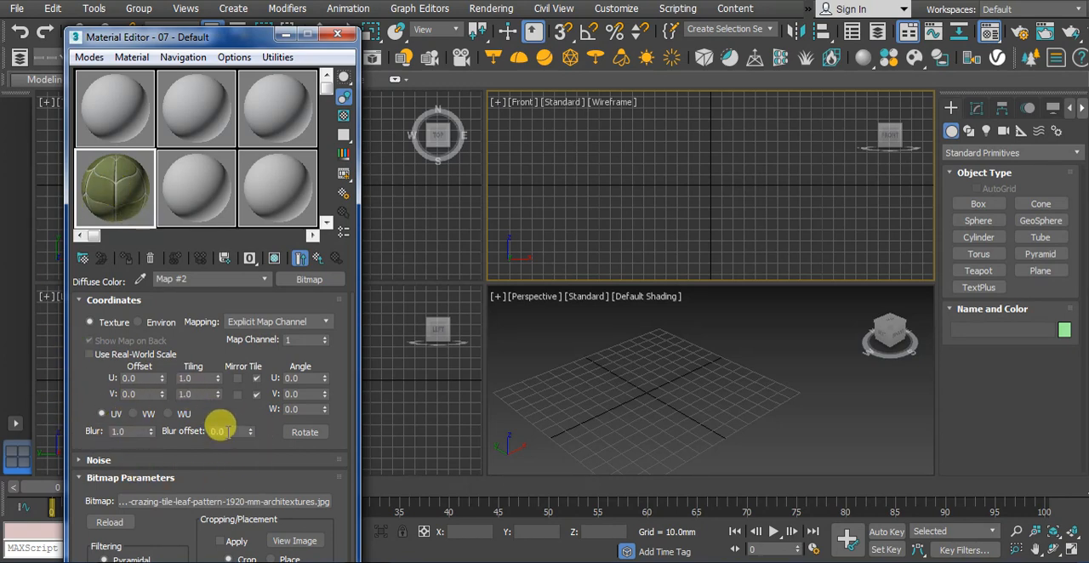
Create a box in the Perspective viewport, about 124 mm long, 81 mm wide and 38 mm high
click(977, 205)
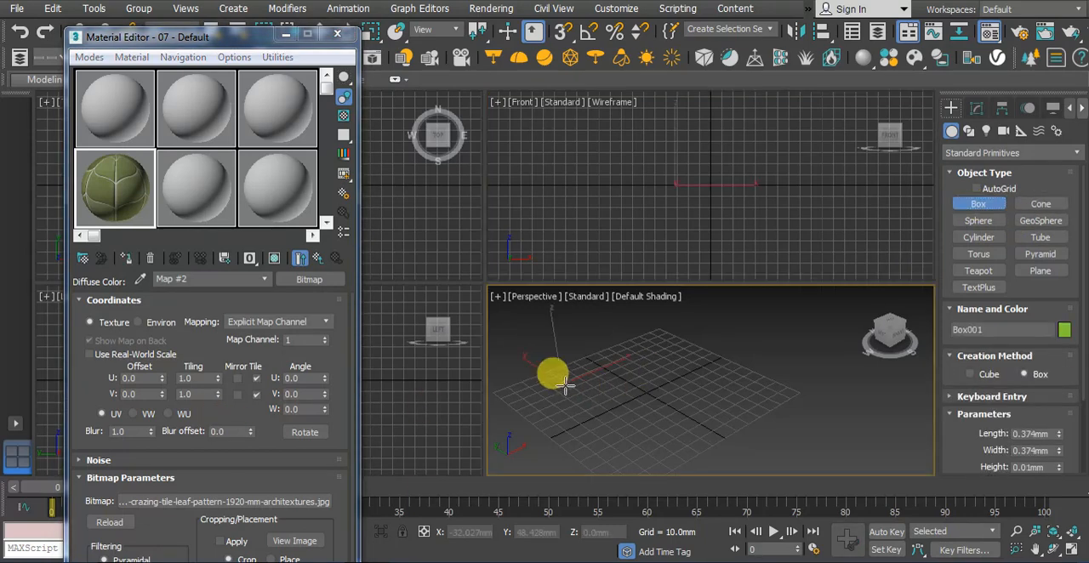
drag(554, 377, 758, 414)
click(757, 351)
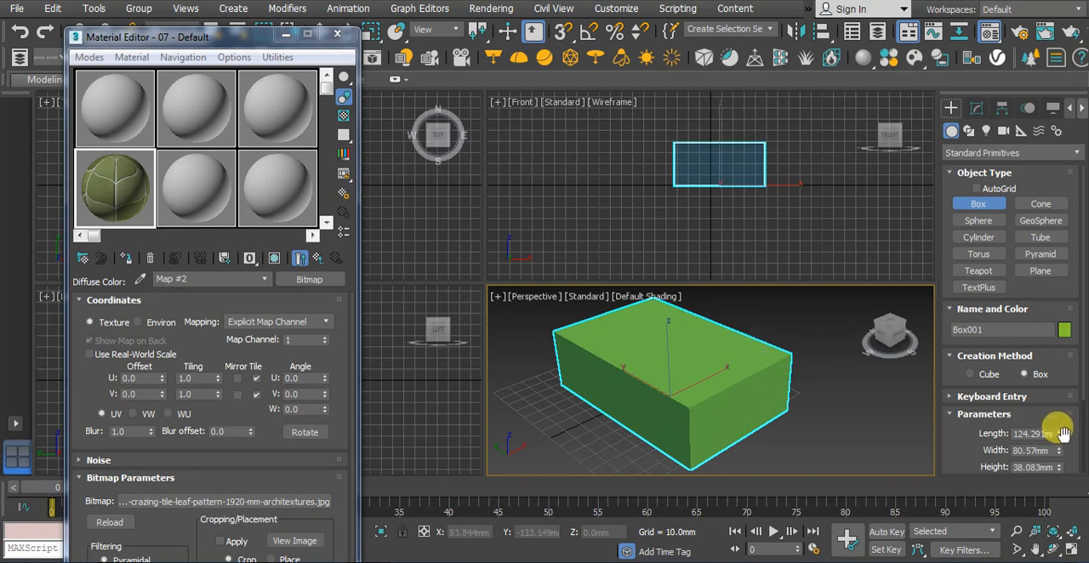
Set the box's length, width and height to 300 mm each
drag(1017, 434, 1074, 434)
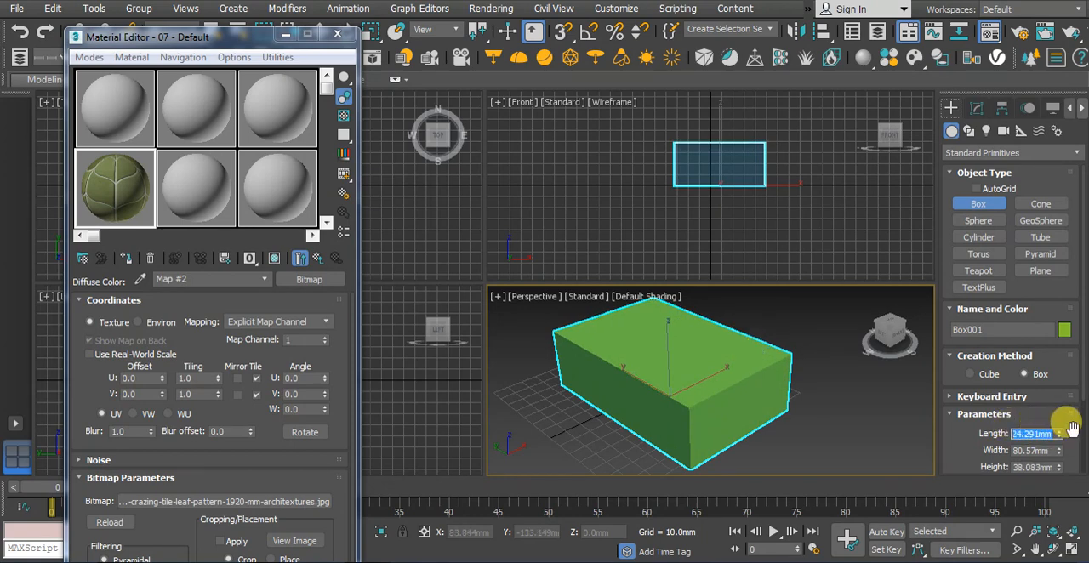
text(300)
key(Tab)
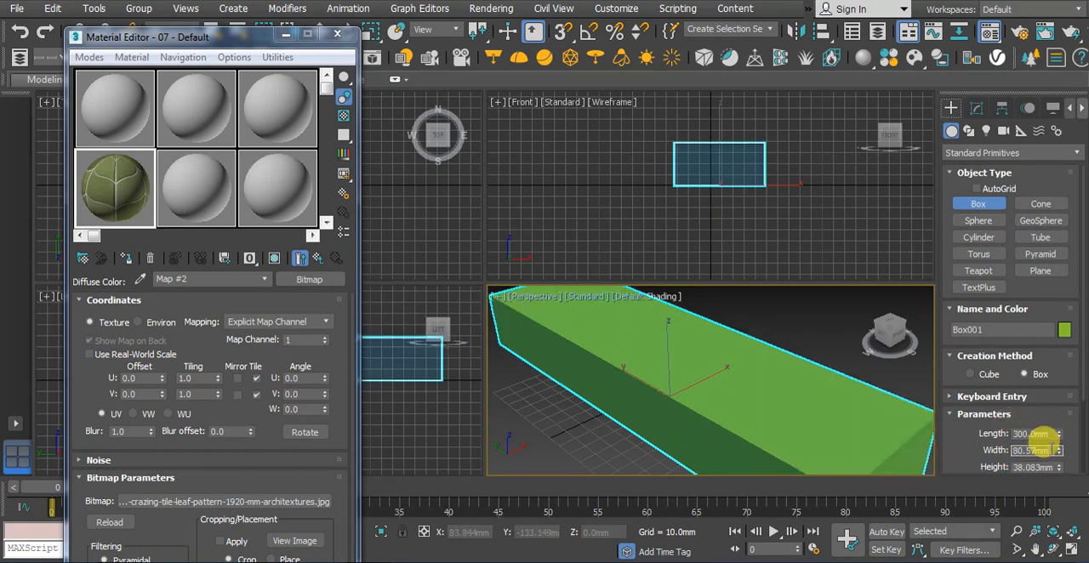
text(300)
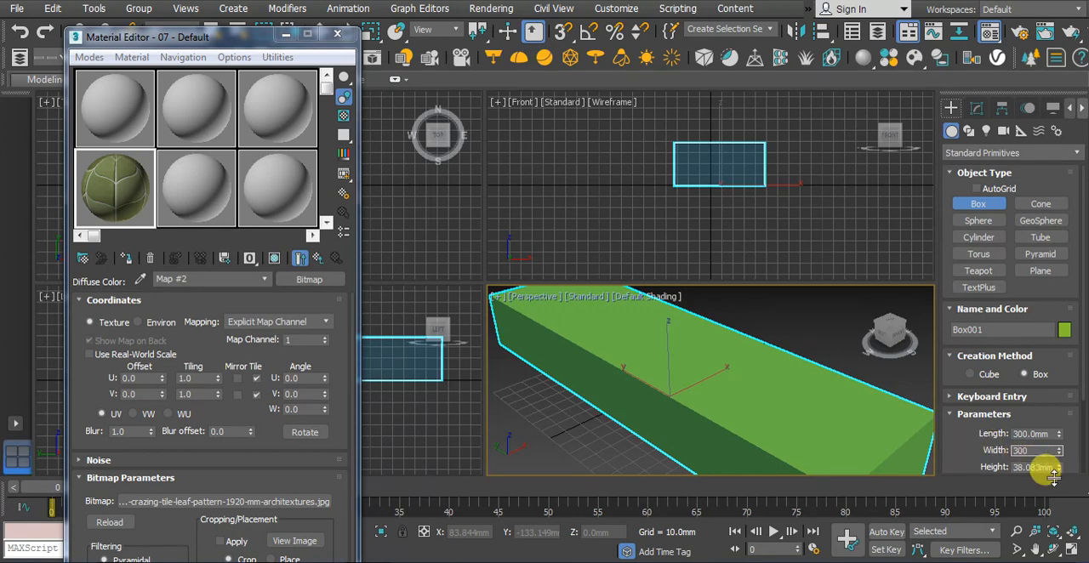
key(Tab)
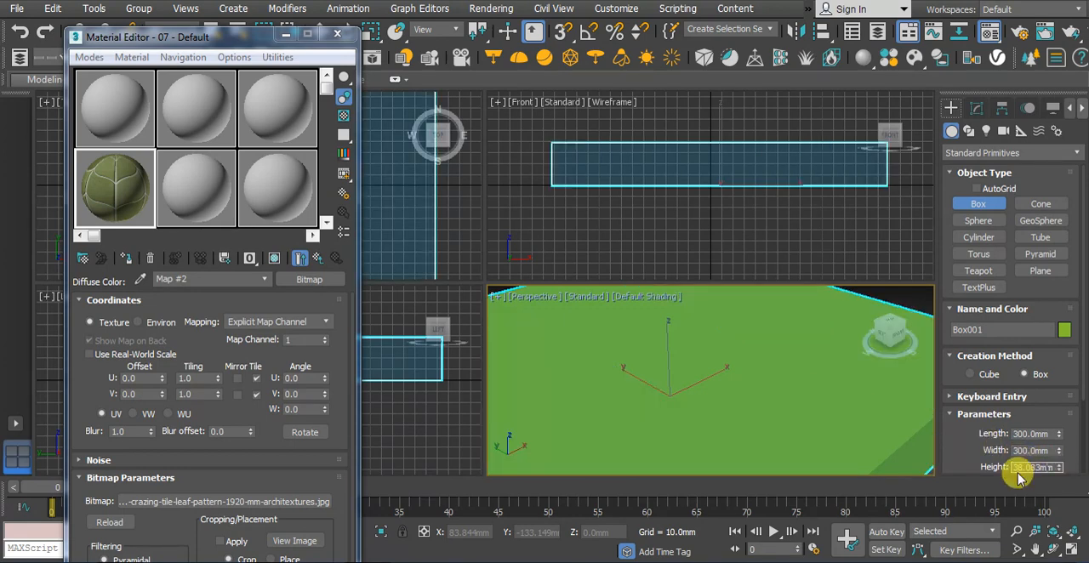
text(300)
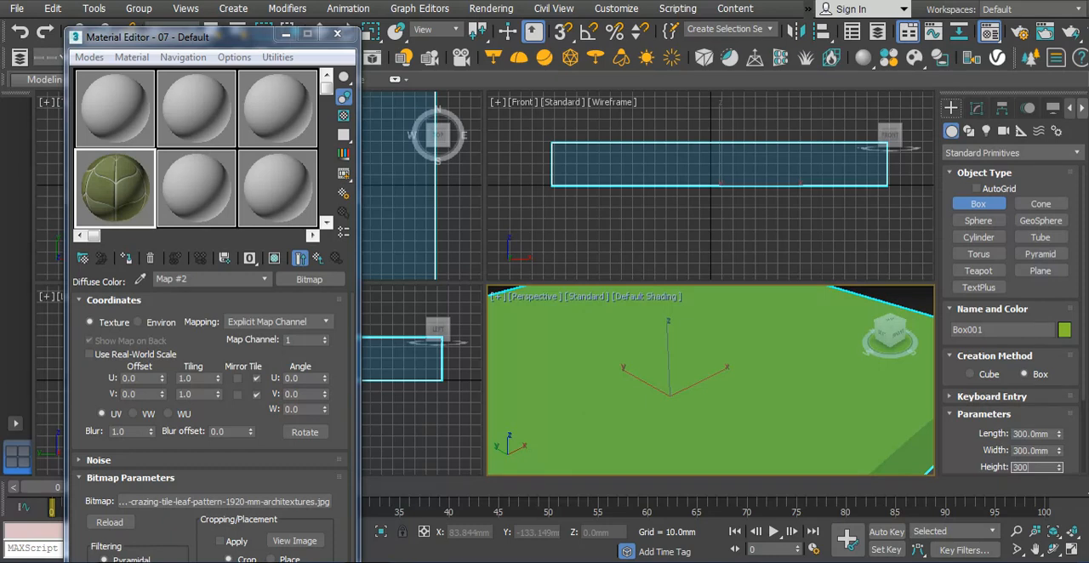
key(Return)
Maximize the Perspective viewport and bring the whole cube into view
scroll(721, 373, down, 8)
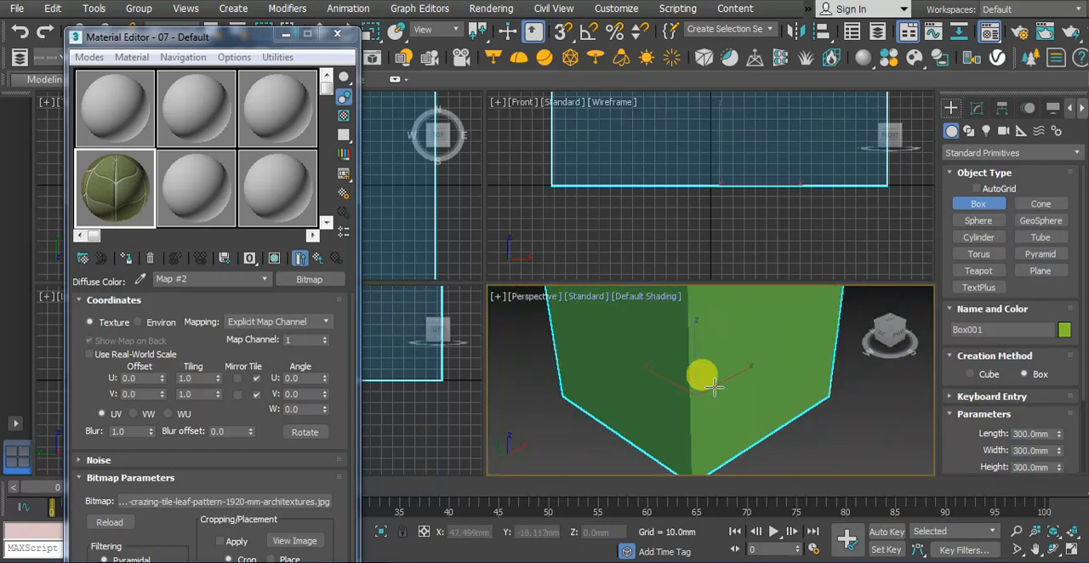
middle_drag(716, 377, 760, 393)
scroll(730, 396, up, 2)
scroll(742, 387, up, 2)
scroll(782, 390, down, 2)
scroll(753, 387, up, 3)
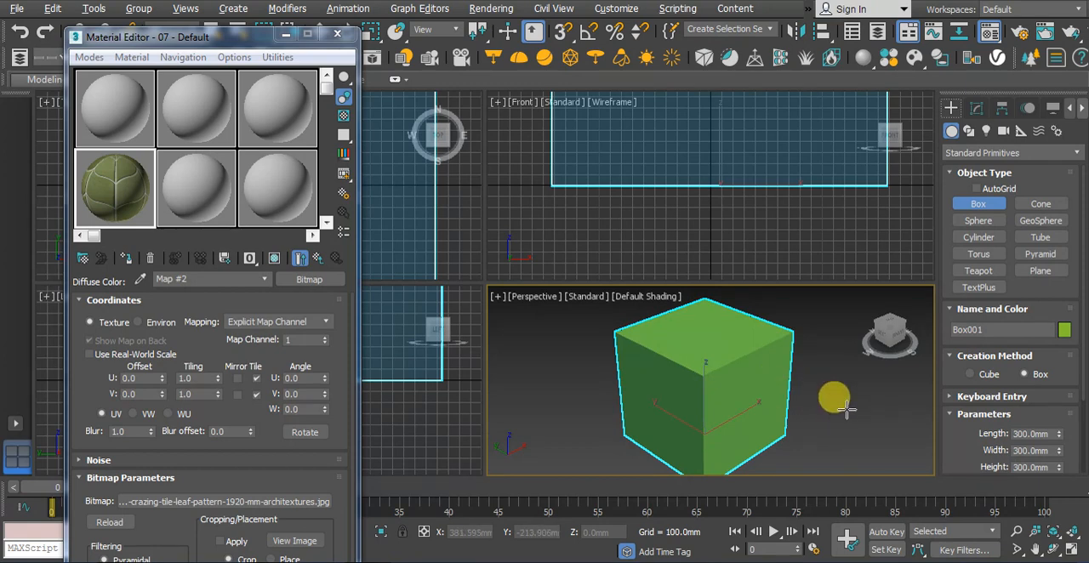
key(alt+w)
scroll(644, 323, up, 4)
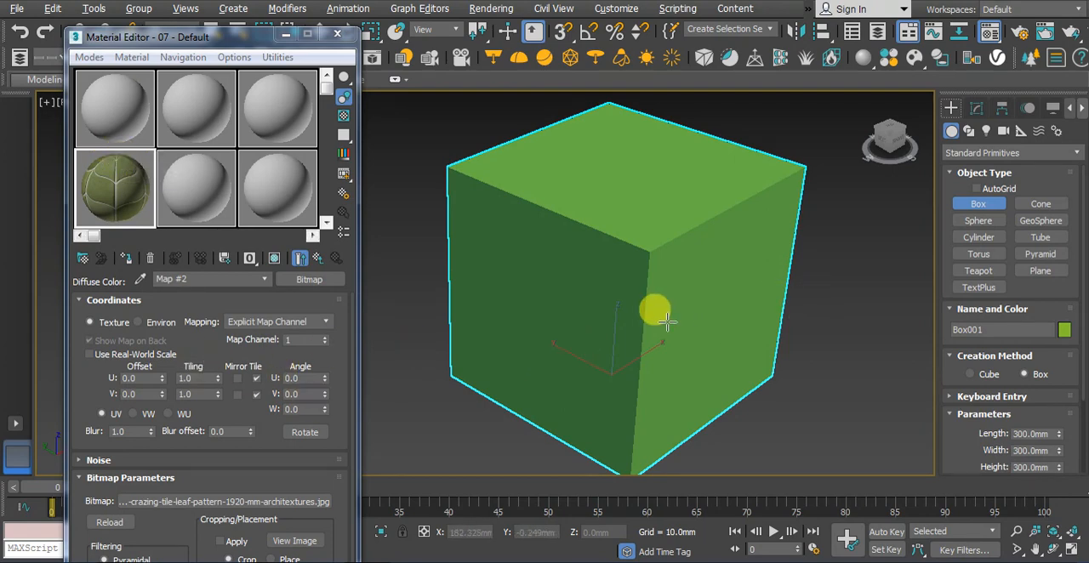
middle_drag(669, 308, 669, 299)
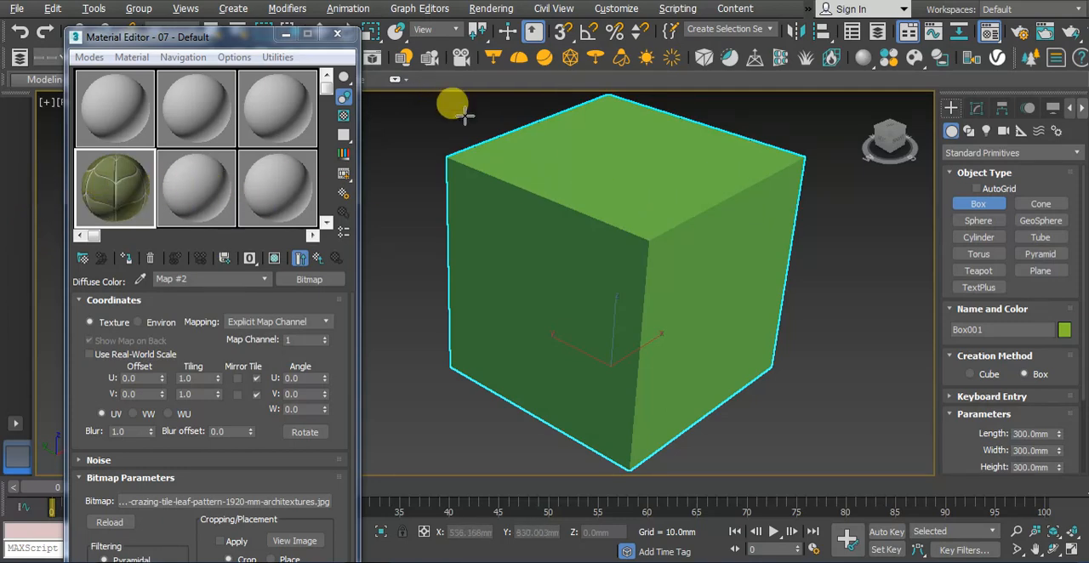
click(785, 271)
click(655, 226)
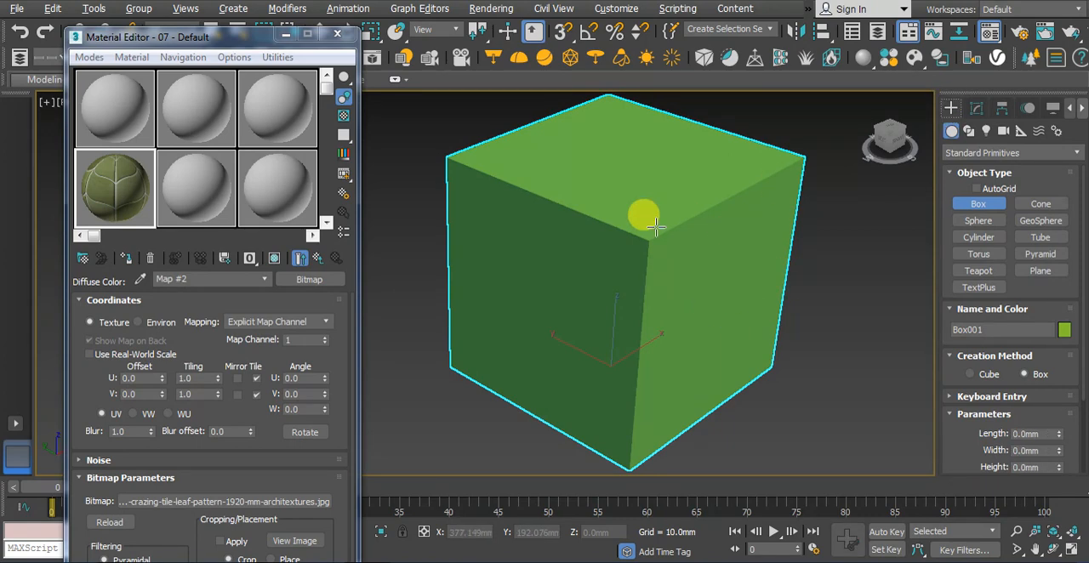
Assign the tile material to the selected cube and show the shaded texture in the viewport
click(977, 109)
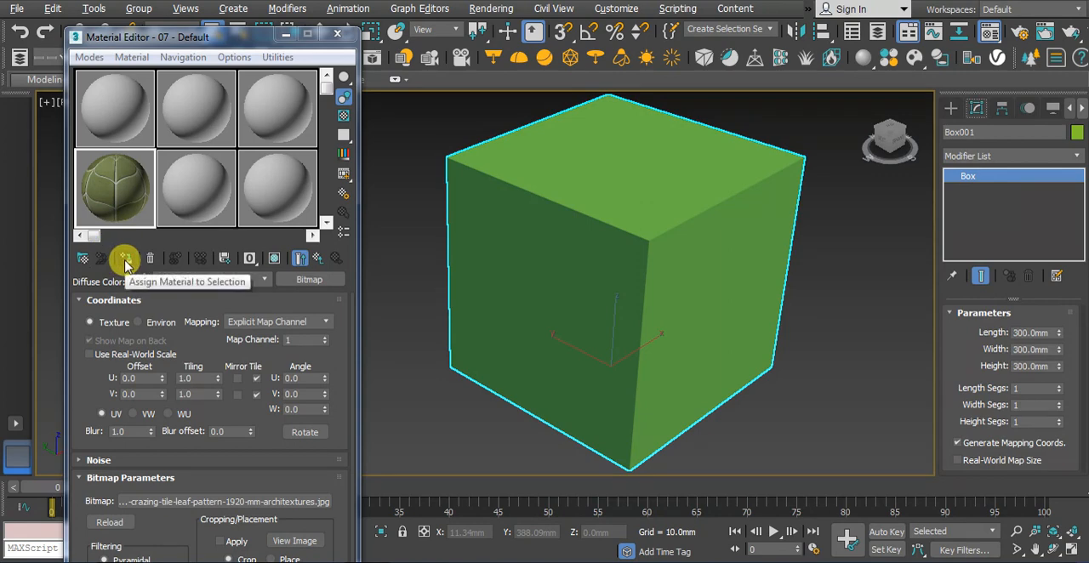
click(125, 258)
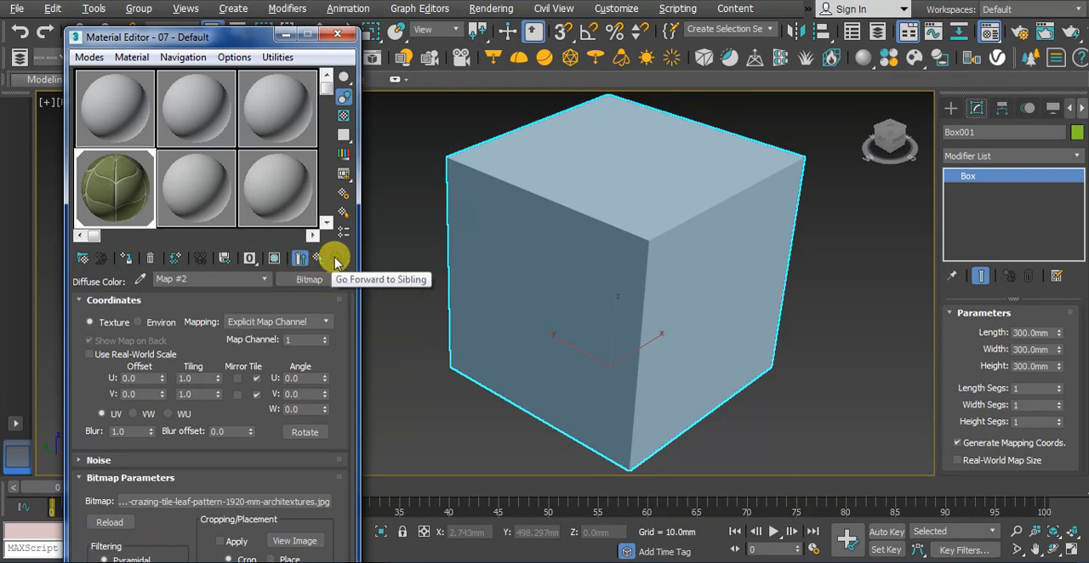
click(274, 260)
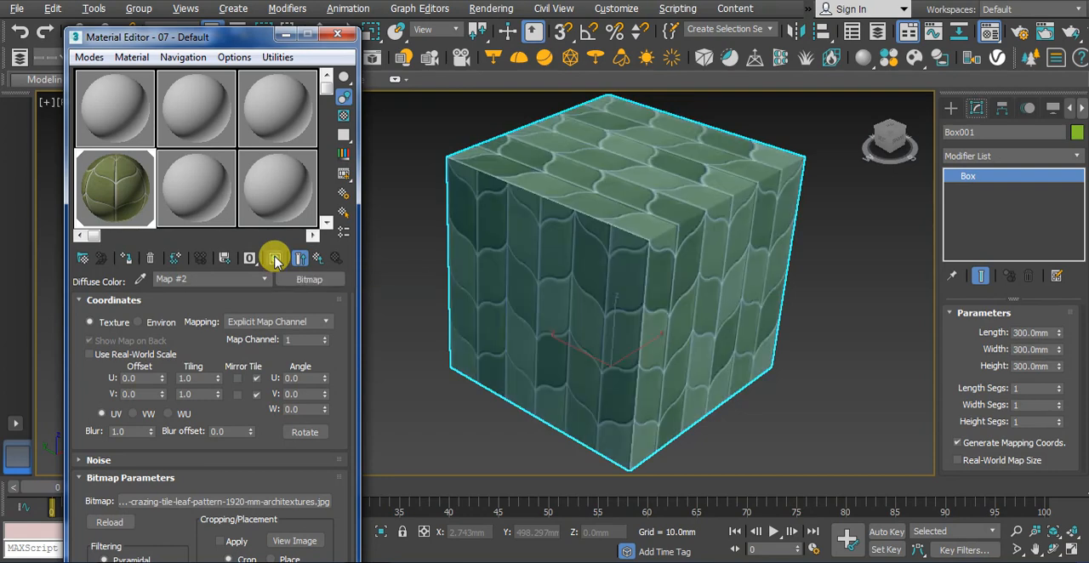
Deselect the cube and examine how the tile texture lies on its faces
click(831, 369)
middle_drag(719, 325, 719, 340)
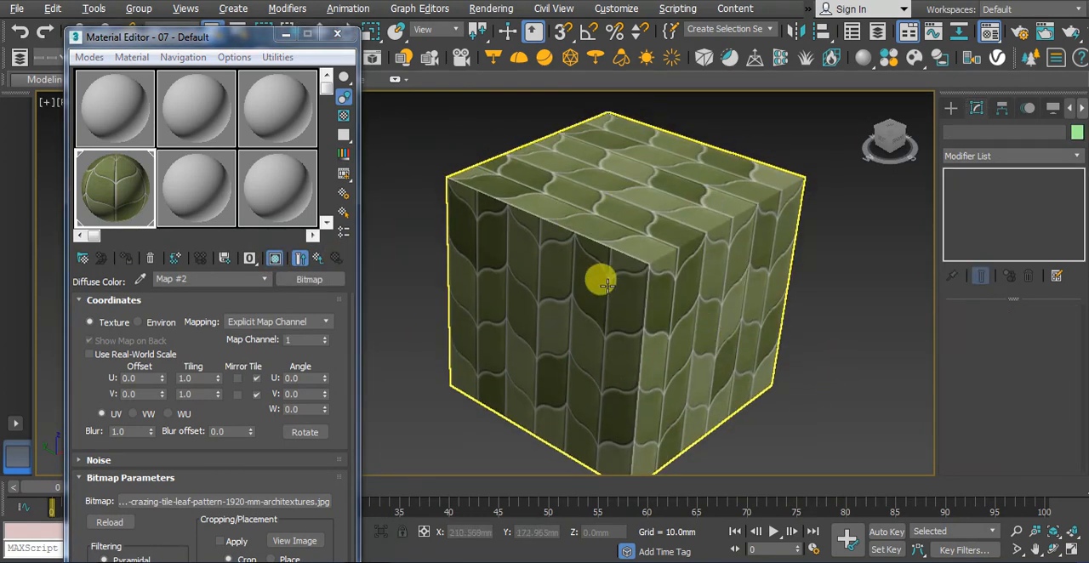
middle_drag(637, 288, 620, 250)
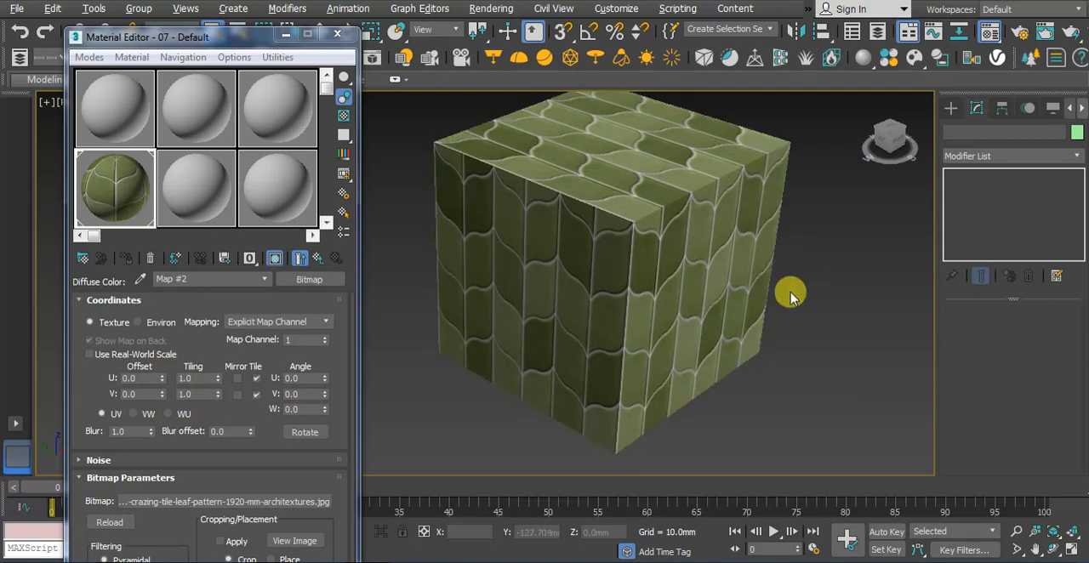
scroll(741, 344, down, 5)
scroll(742, 344, up, 6)
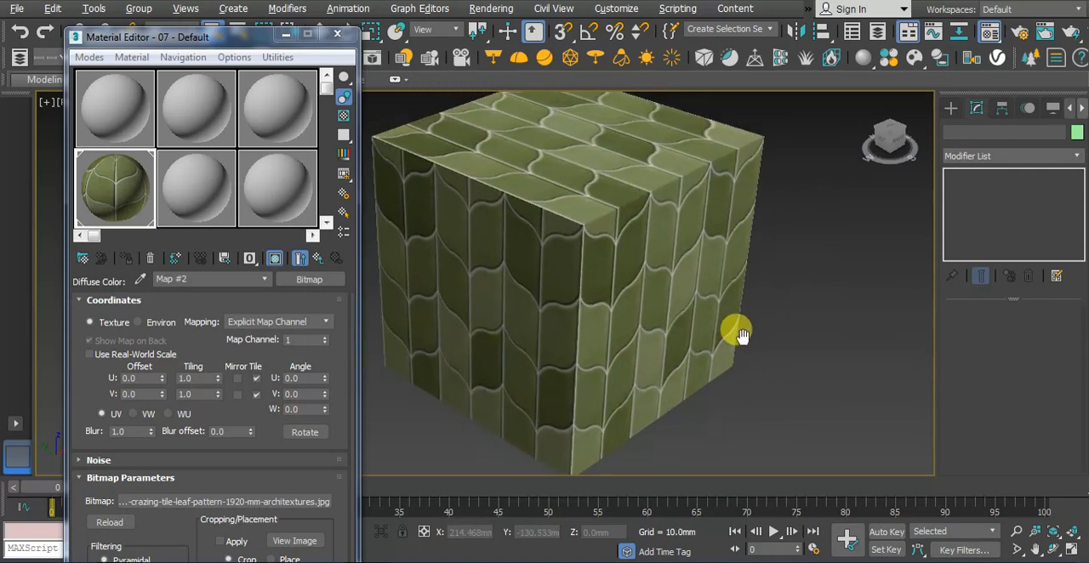
middle_drag(763, 332, 765, 333)
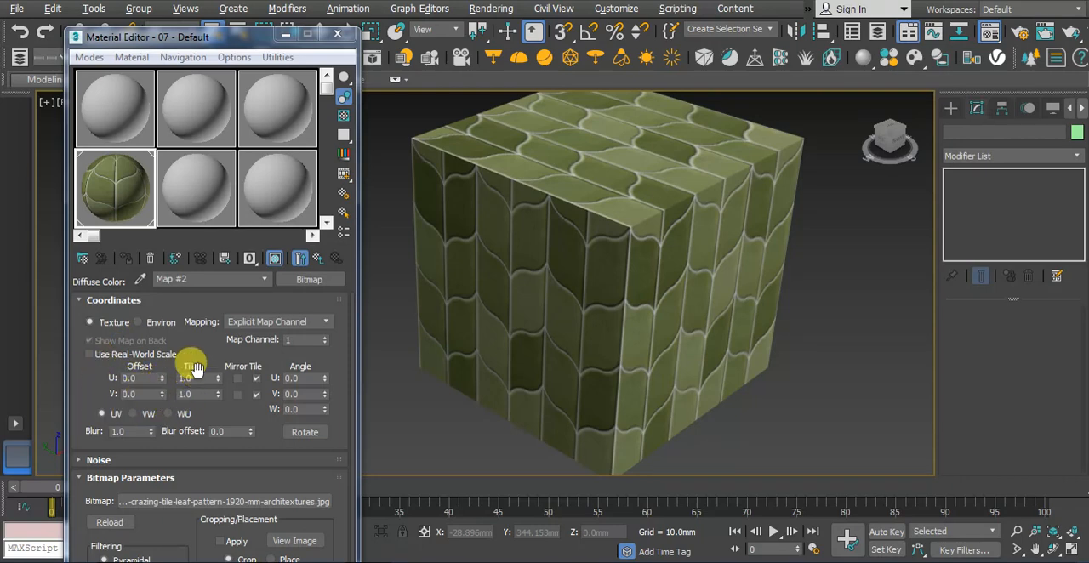
Set the diffuse bitmap's U and V tiling to 2.0, leaving real-world scale off
click(89, 355)
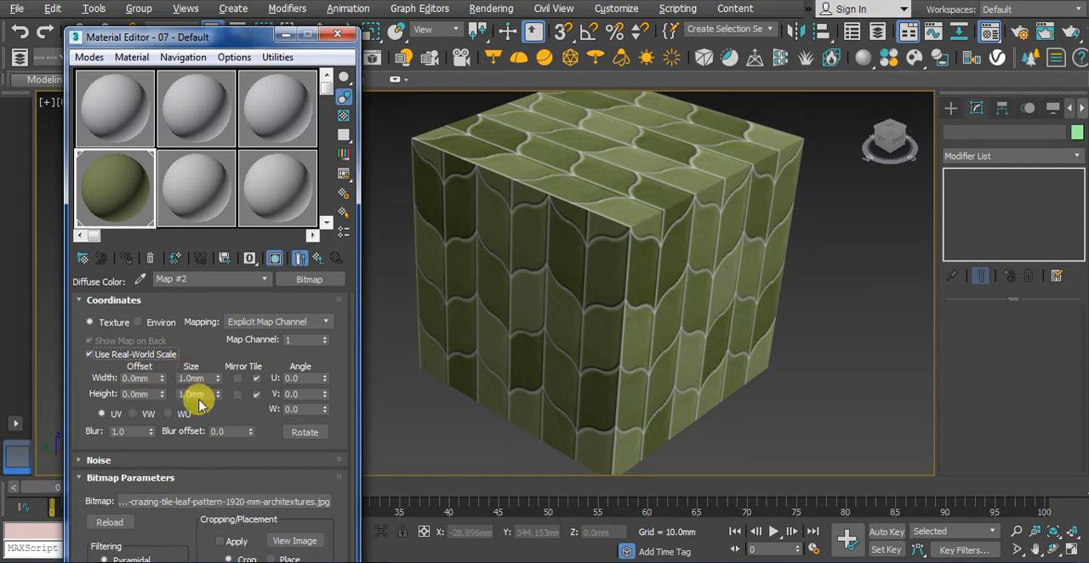
click(89, 355)
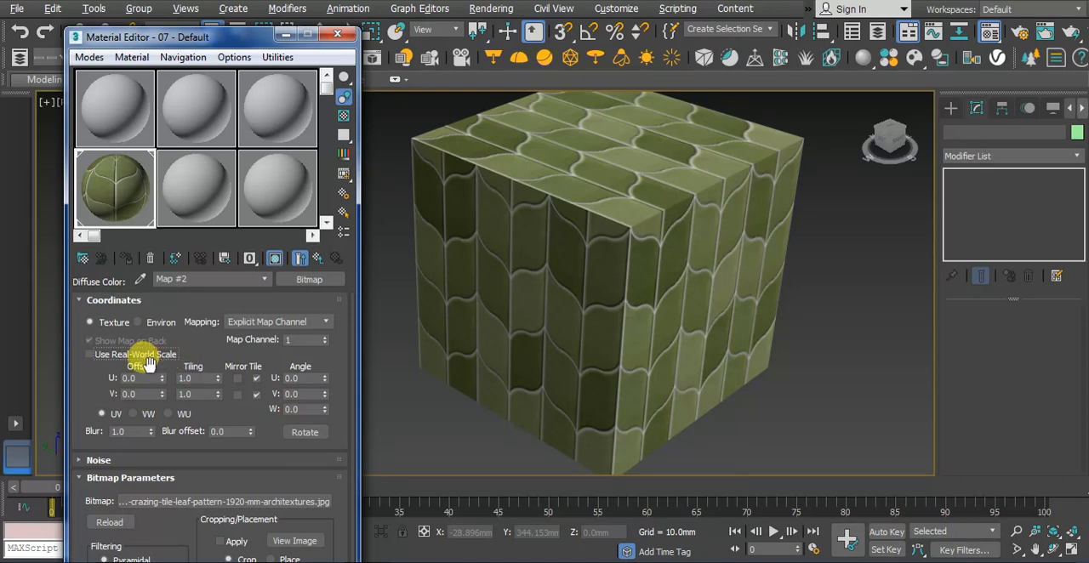
double_click(187, 378)
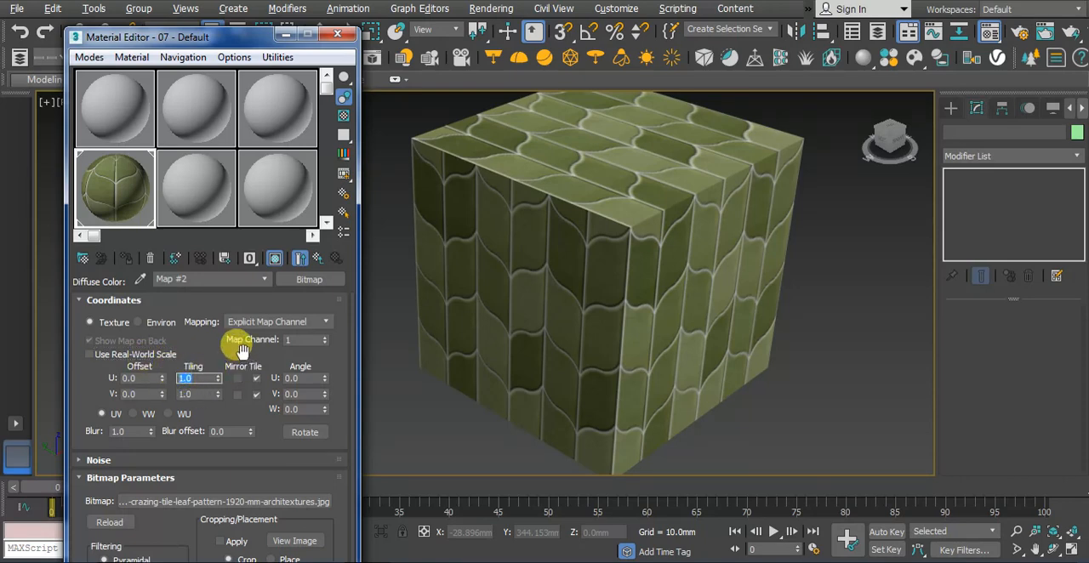
text(2)
key(Tab)
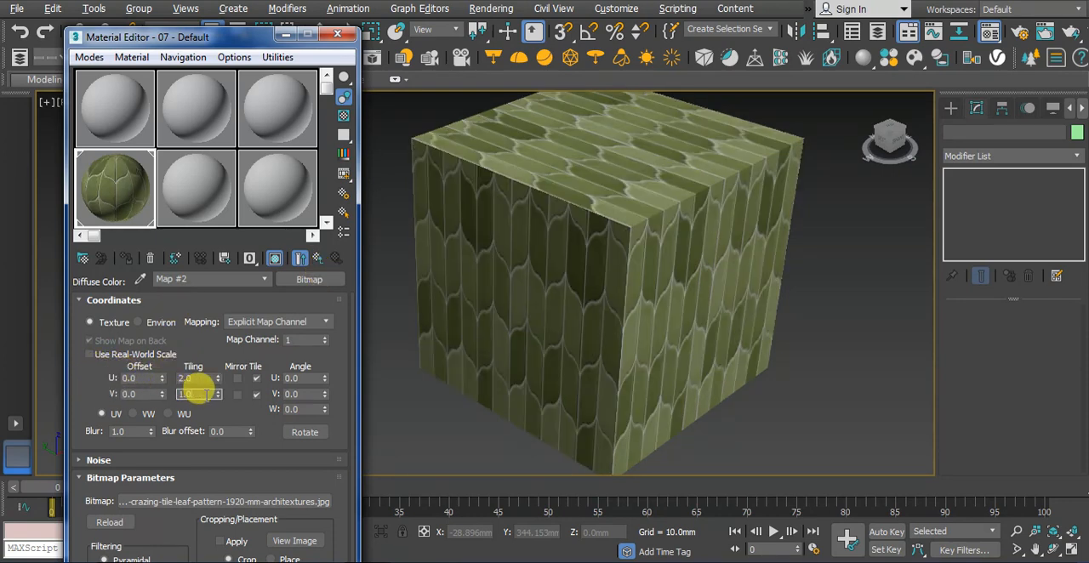
text(2)
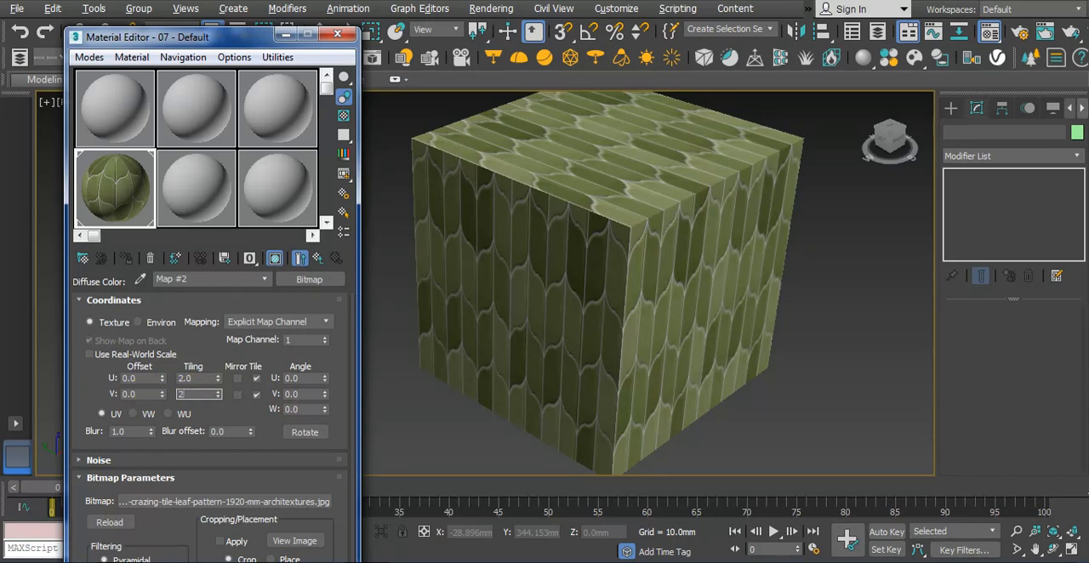
key(Tab)
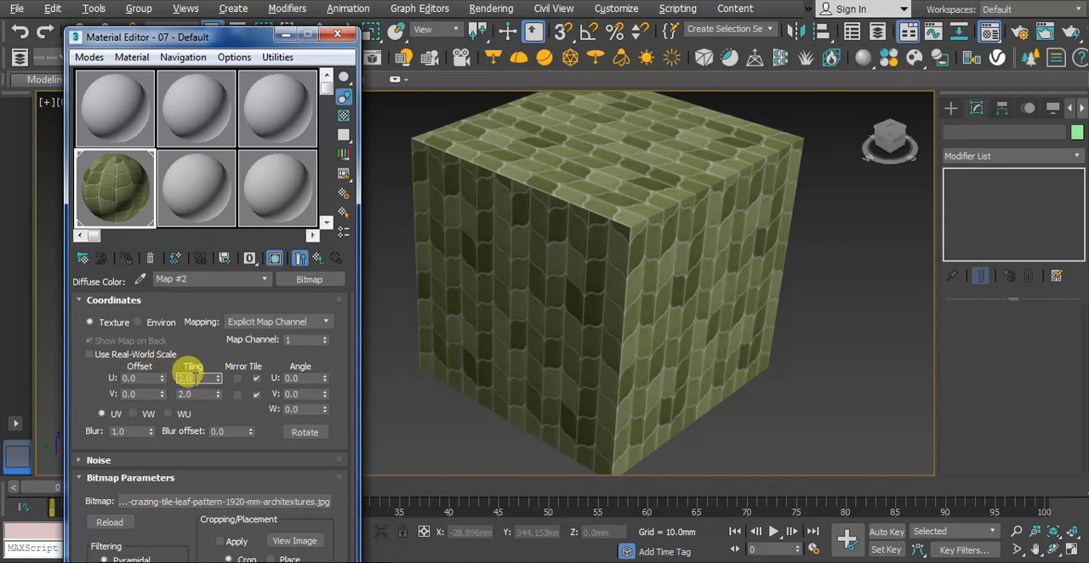
Set the diffuse bitmap's U and V tiling to 0.5
click(609, 180)
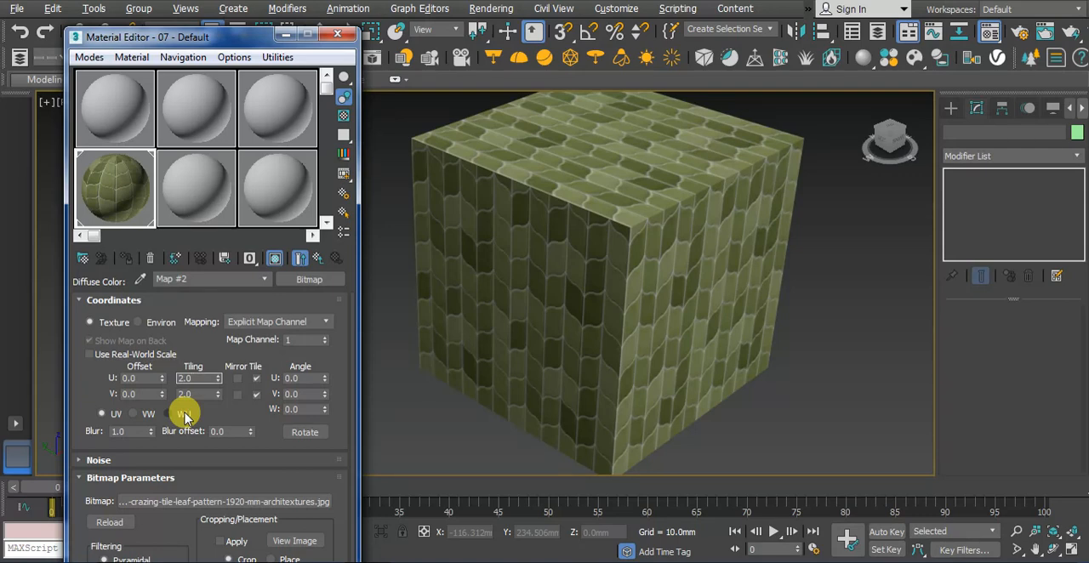
double_click(195, 377)
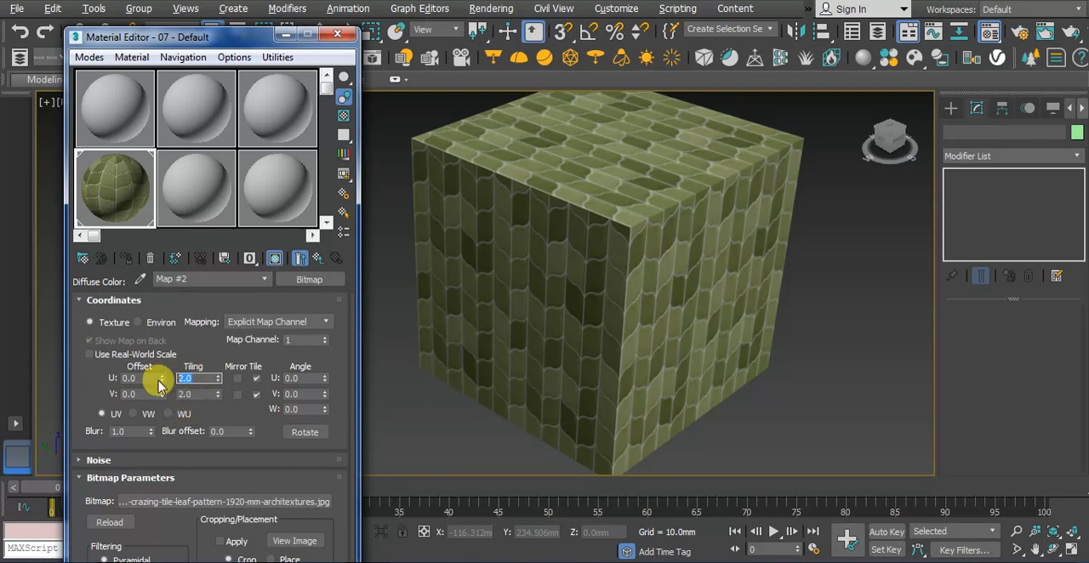
text(0.5)
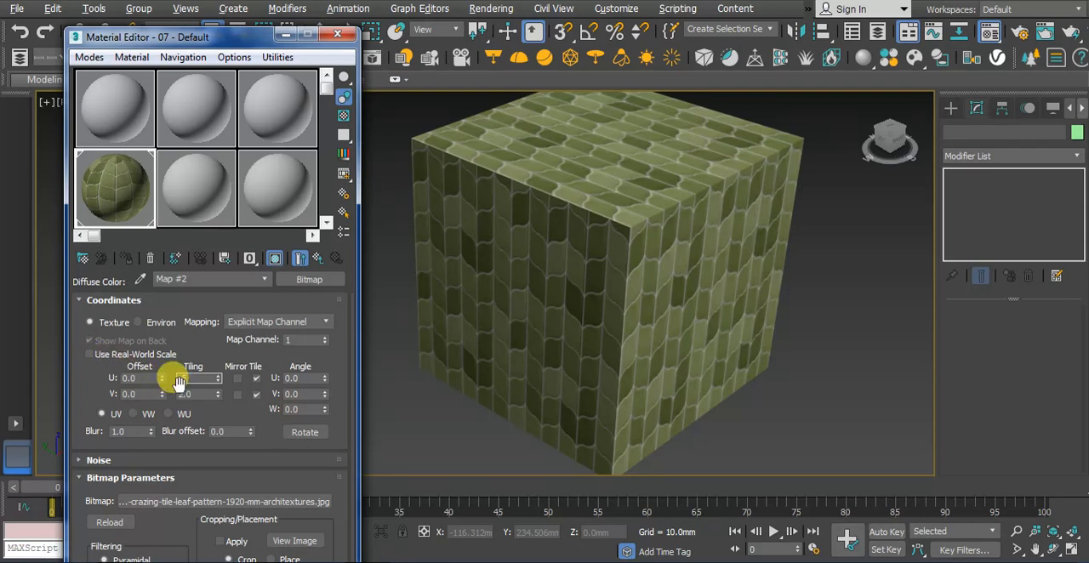
key(Tab)
text(.5)
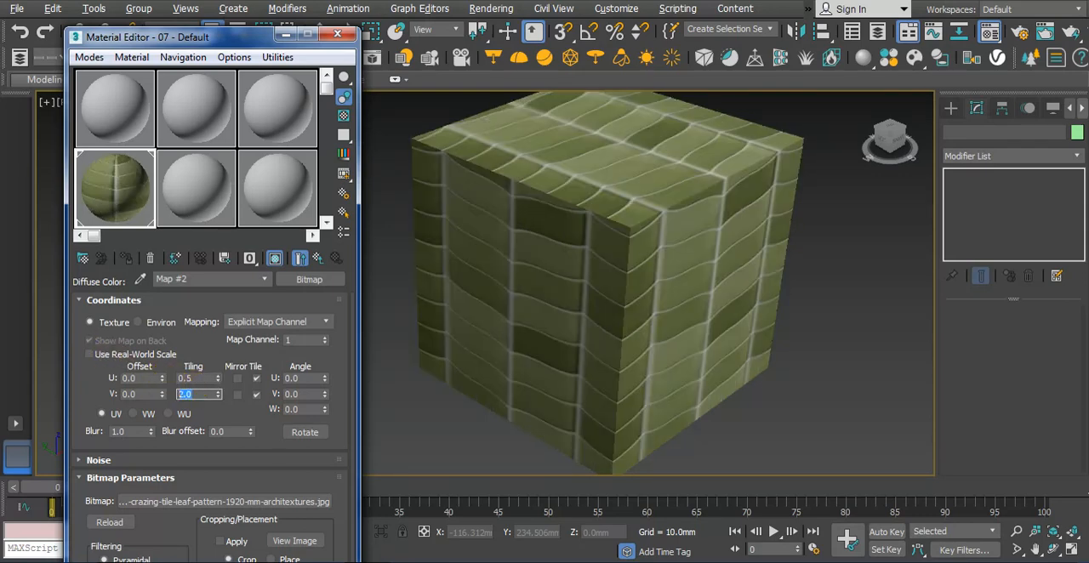
double_click(193, 378)
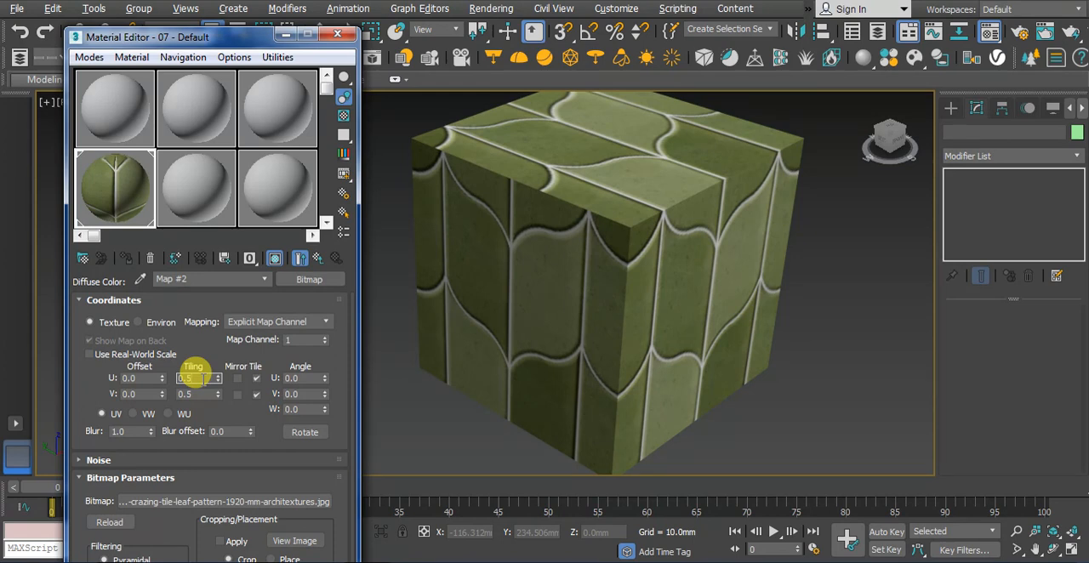
Set the diffuse bitmap's U and V tiling to 1.0
double_click(192, 377)
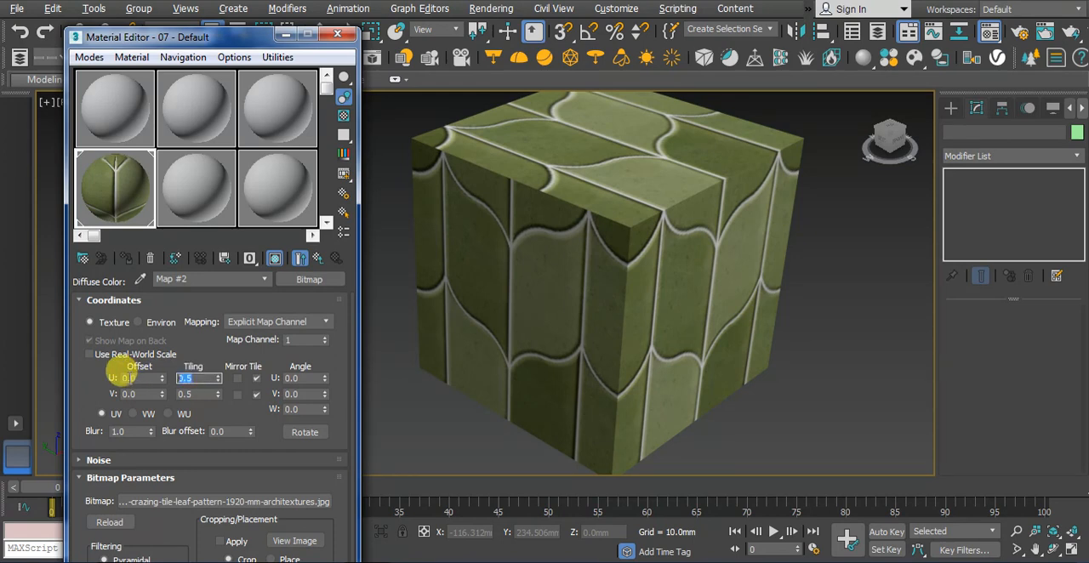
text(1)
key(Tab)
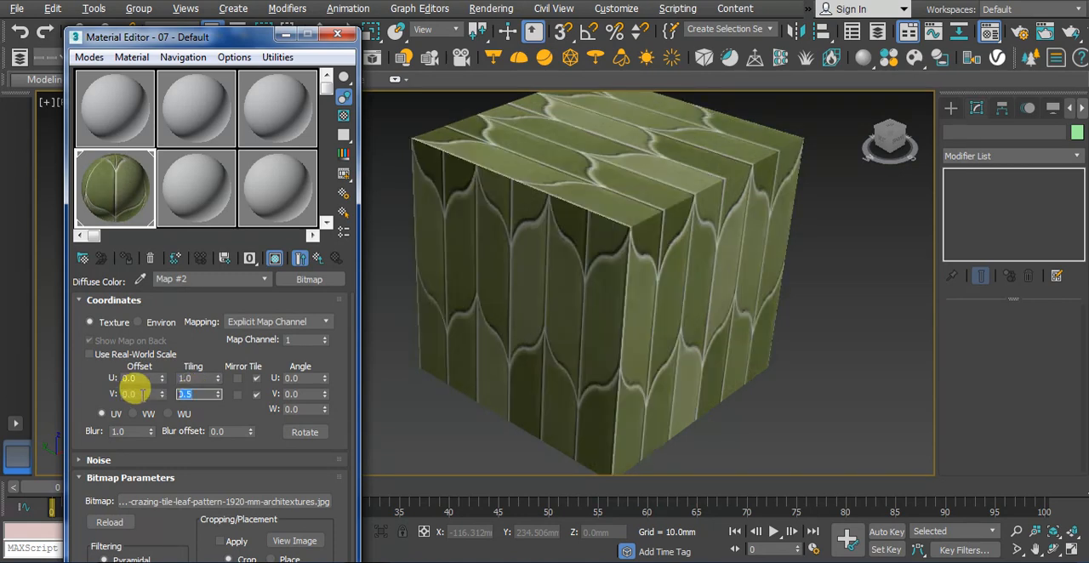
text(1)
double_click(192, 378)
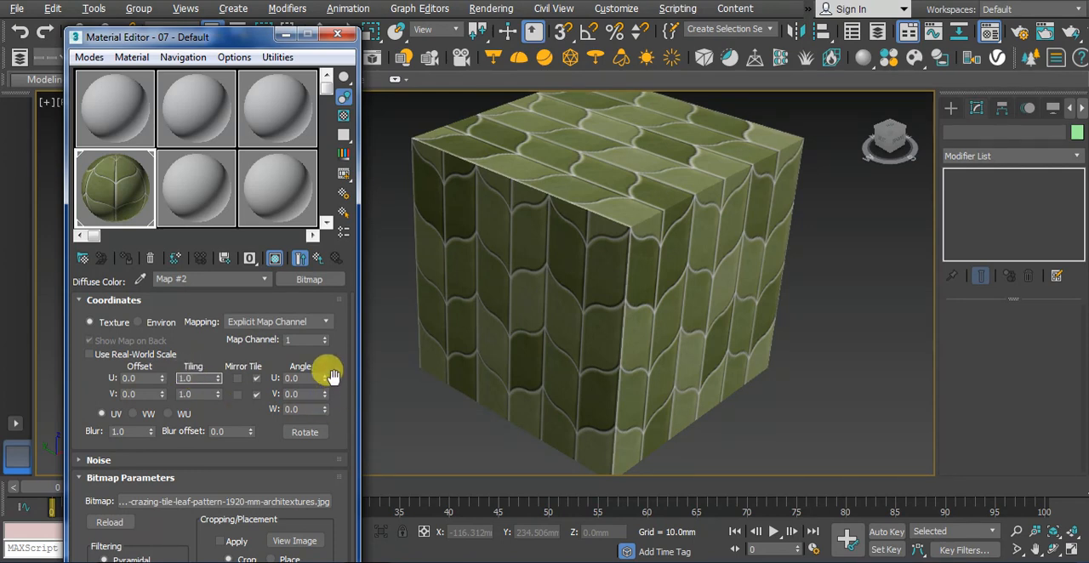
Try a U angle of 38.0 for the bitmap and reset the angle to 0
double_click(297, 377)
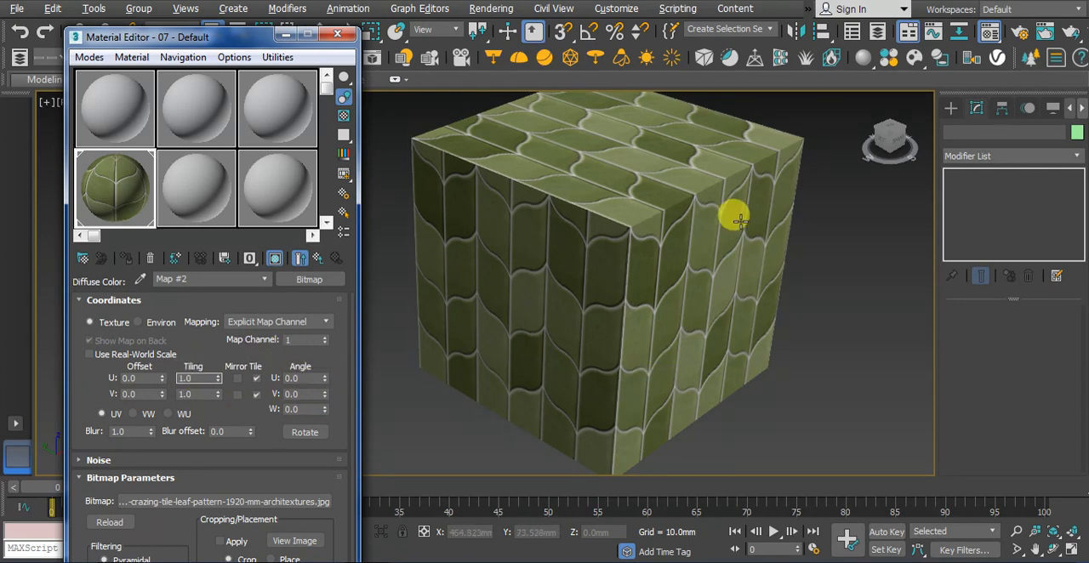
click(706, 223)
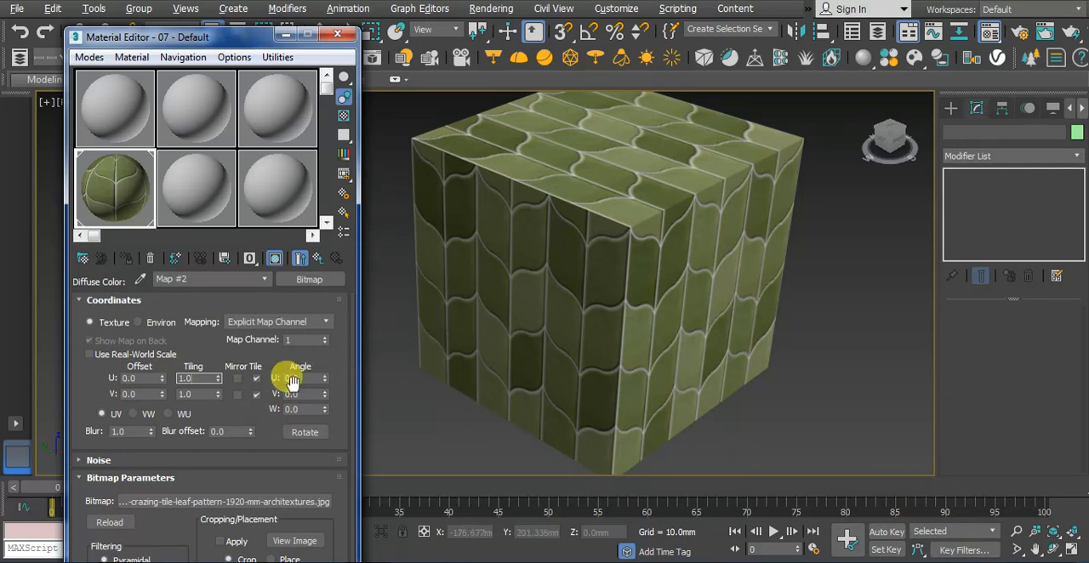
drag(324, 377, 239, 369)
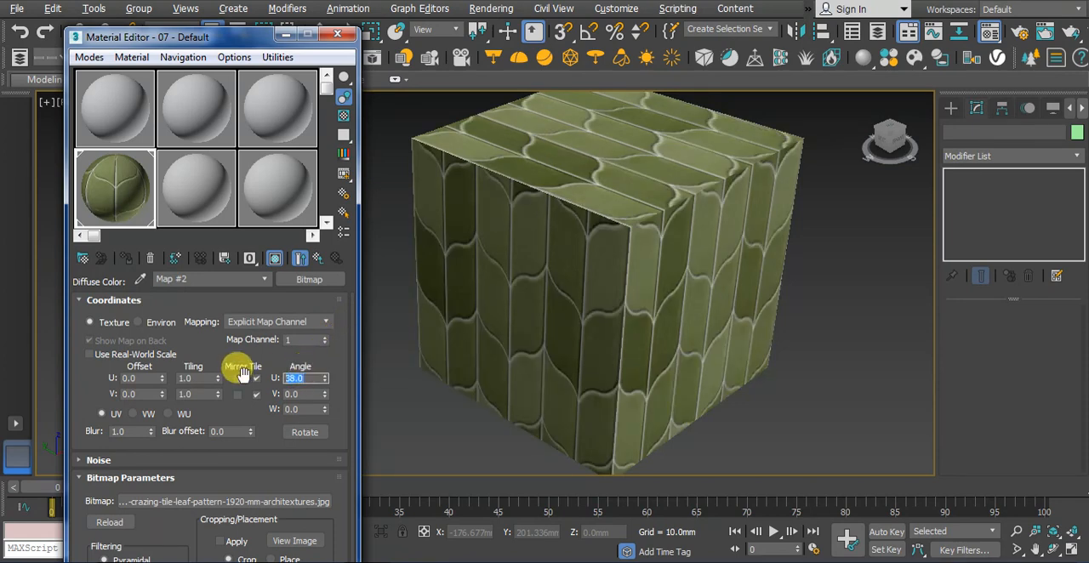
text(0)
key(Return)
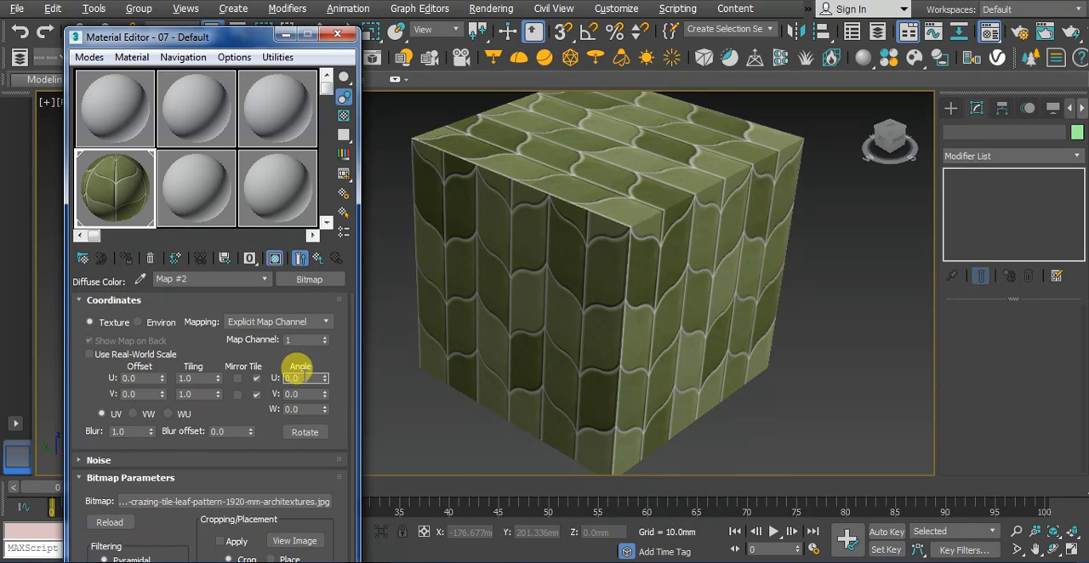
Try a U angle of 45 for the bitmap and return it to 0
text(45)
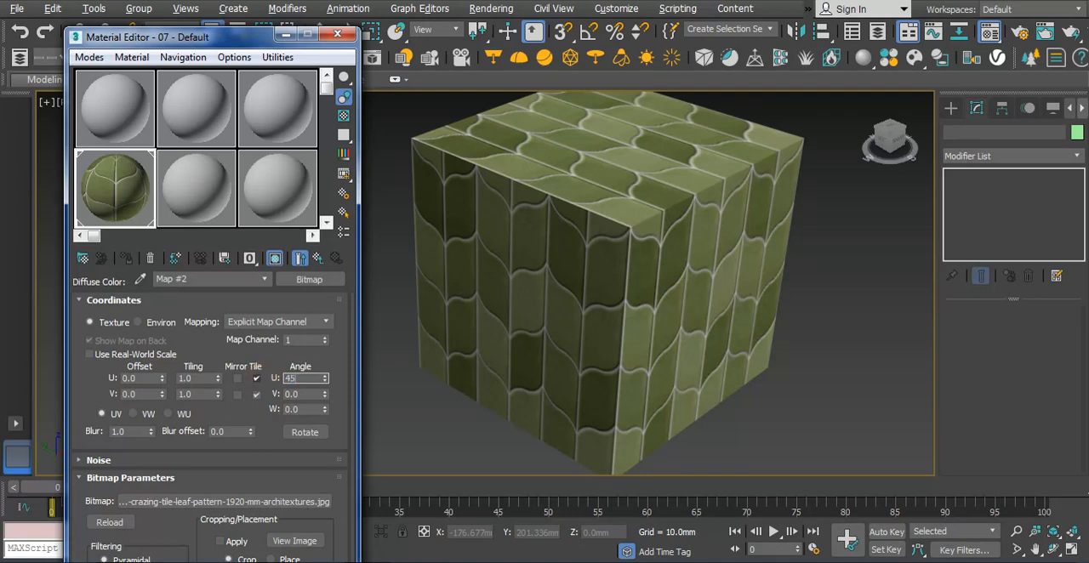
key(Return)
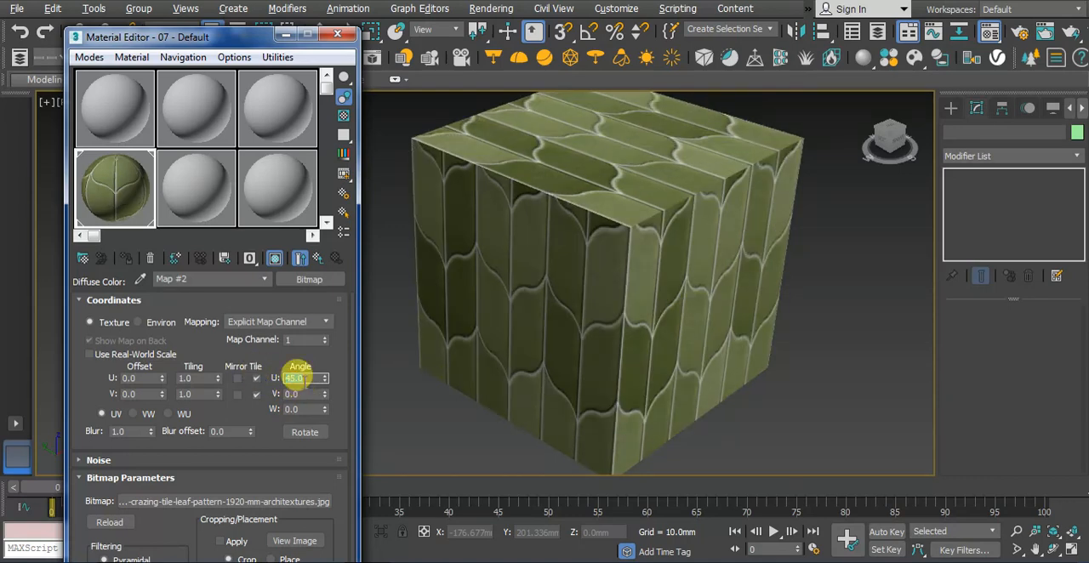
text(0)
key(Return)
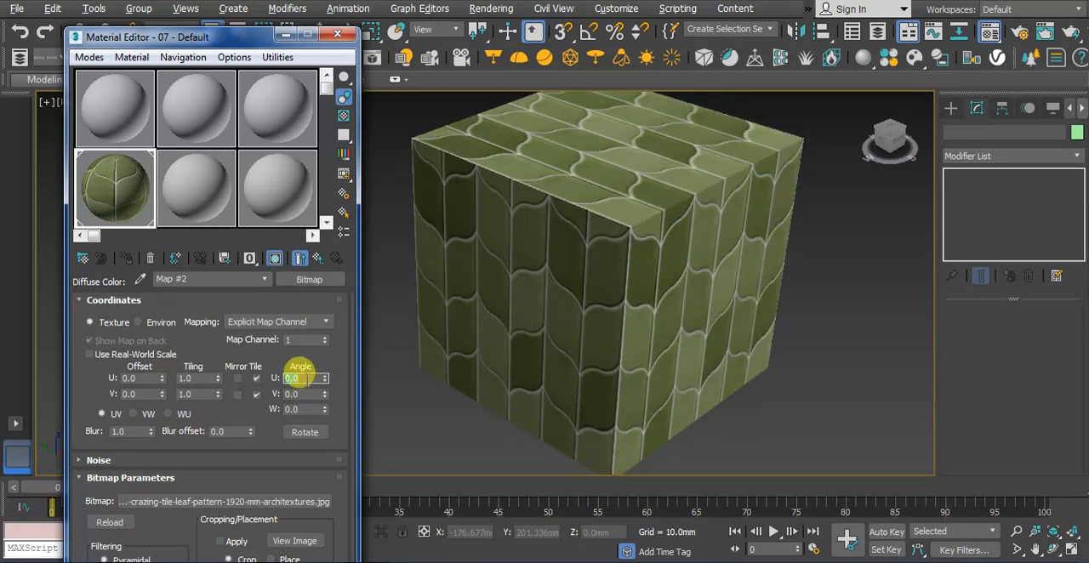
Try a U angle of 90, examine the texture on the cube's faces, and restore the angle to 0
text(90)
key(Return)
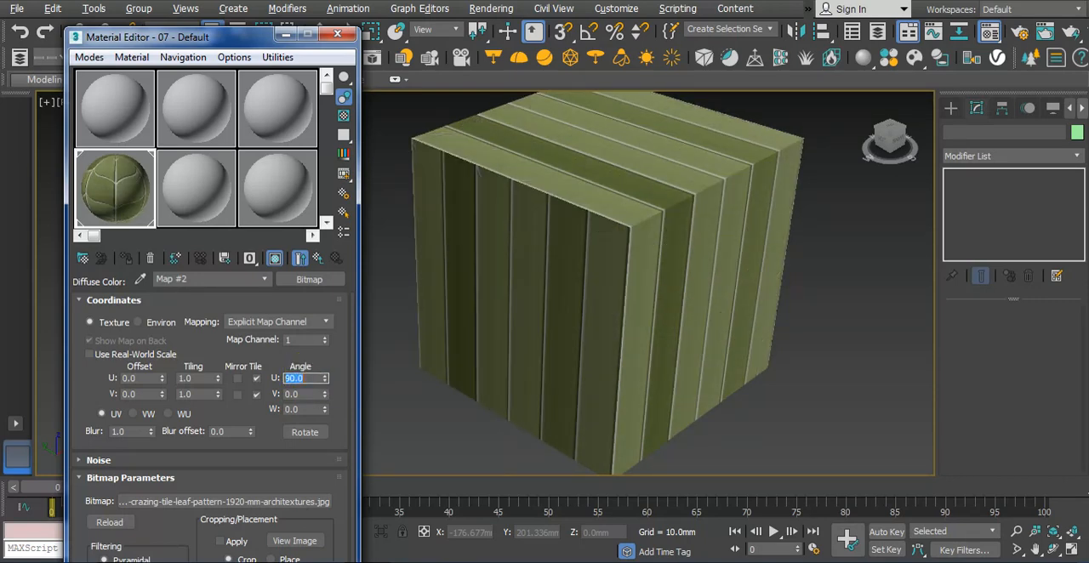
click(537, 379)
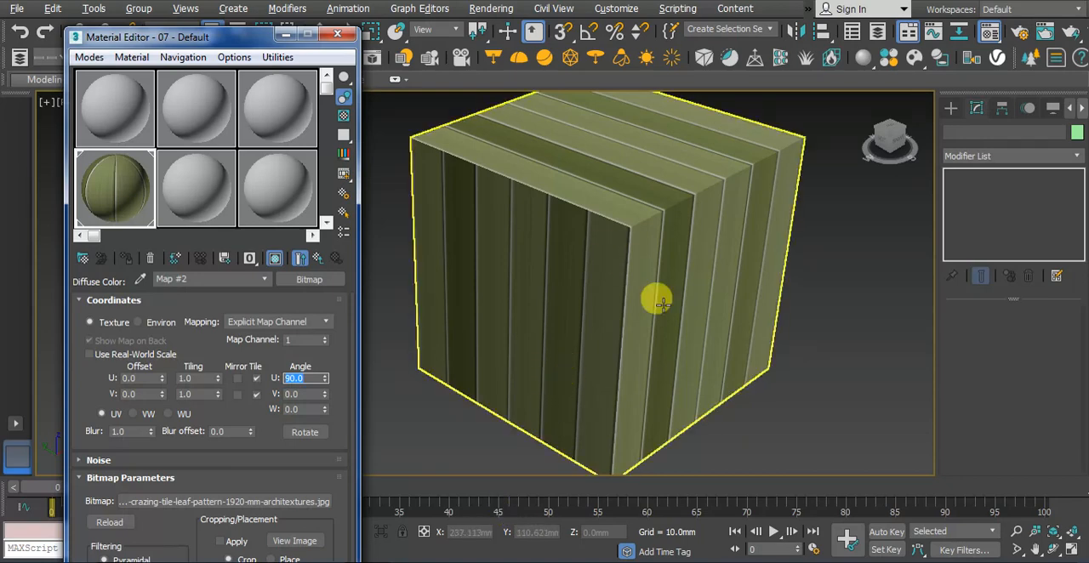
click(897, 281)
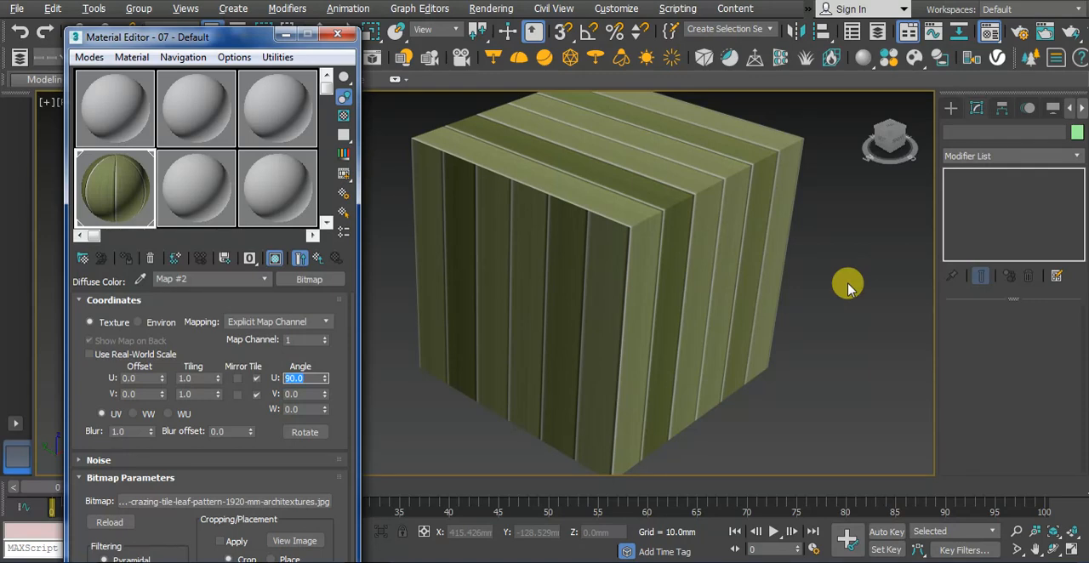
click(664, 285)
click(808, 308)
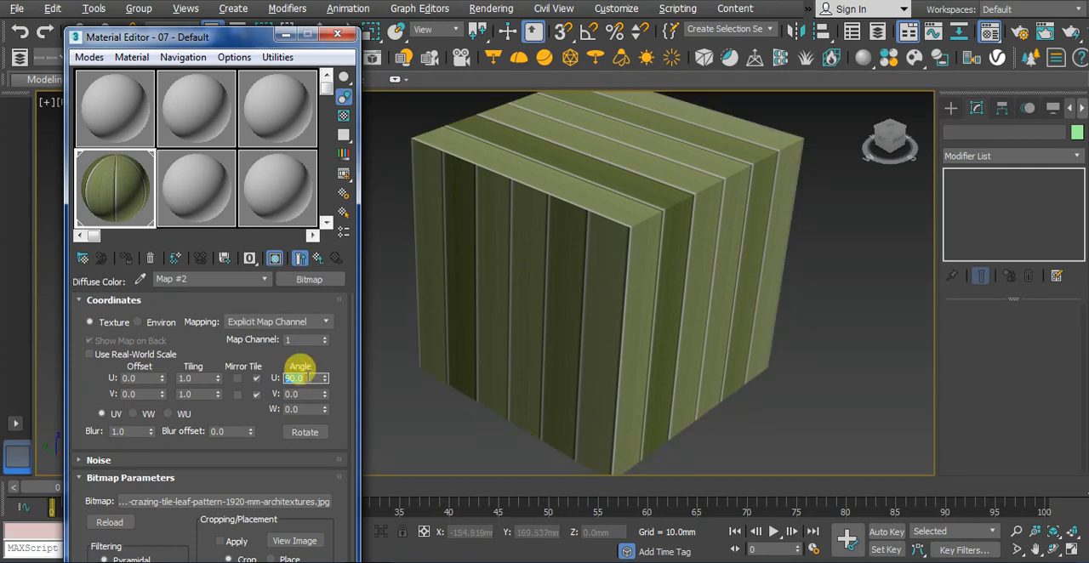
text(0)
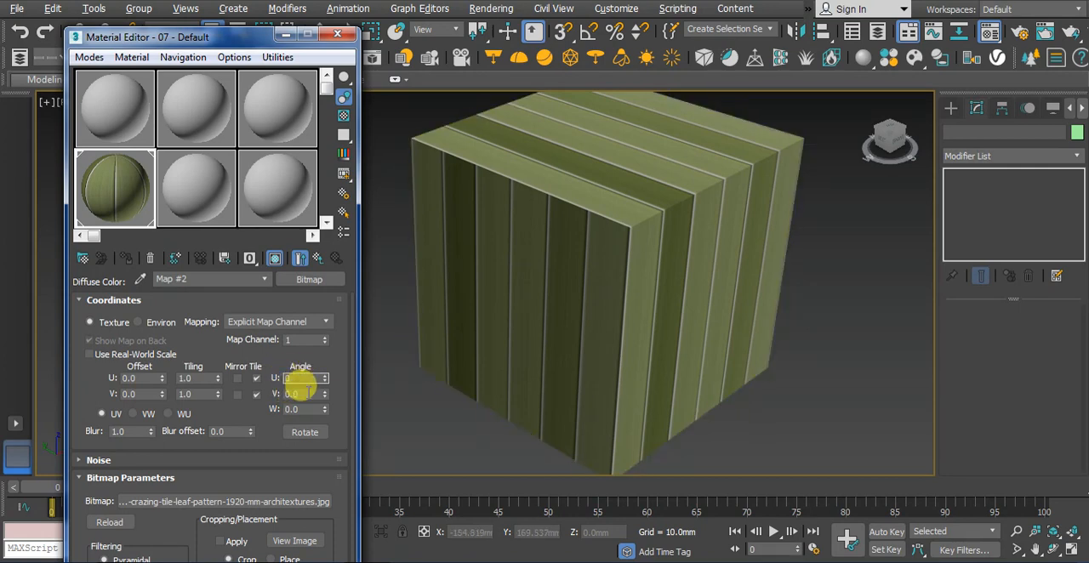
key(Tab)
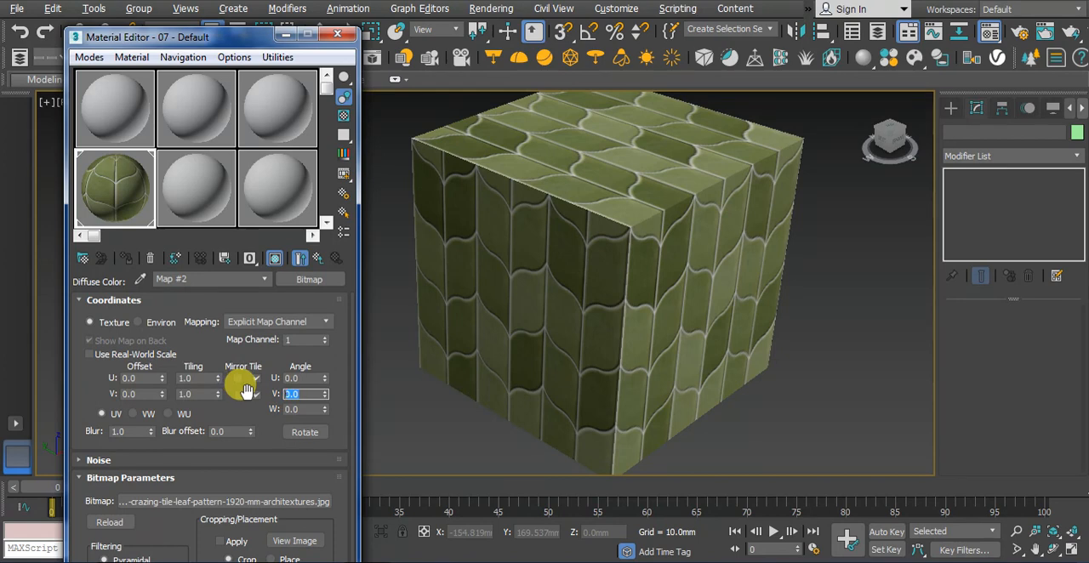
Try V angles of 90 and 45 for the bitmap and reset the V angle to 0
text(90)
key(Return)
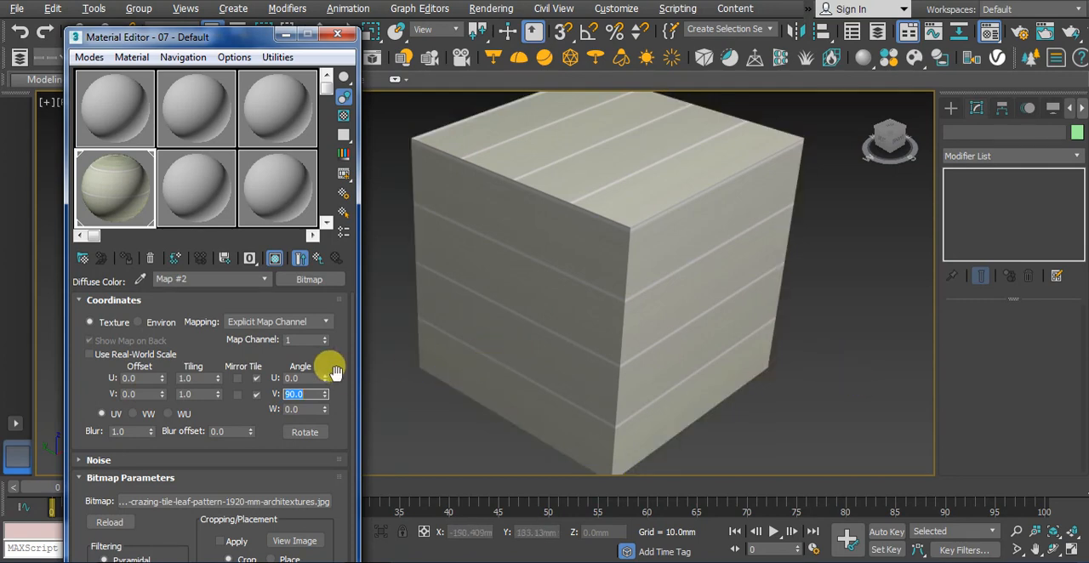
text(45)
key(Return)
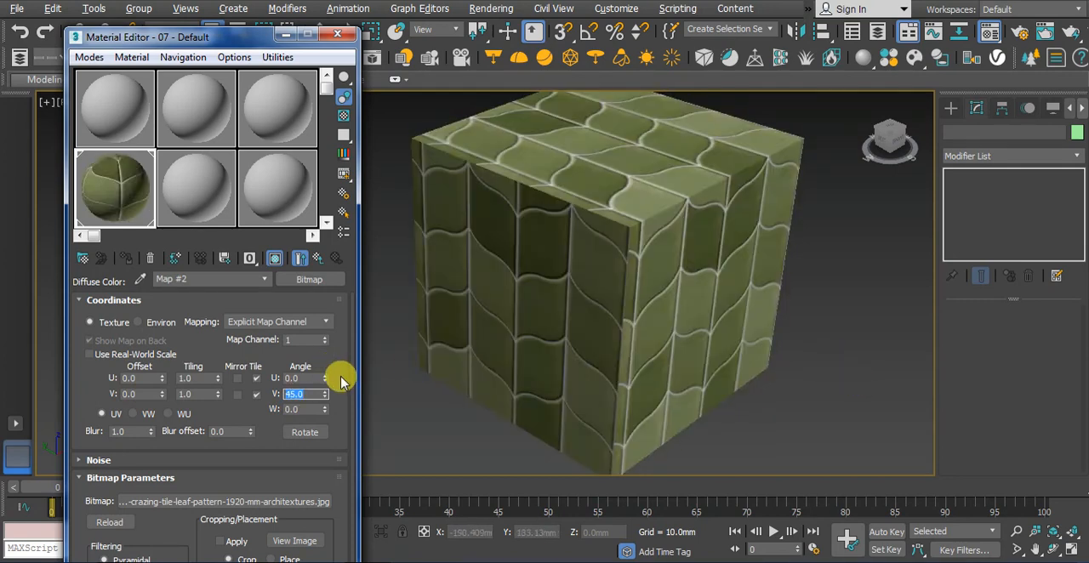
text(0)
key(Return)
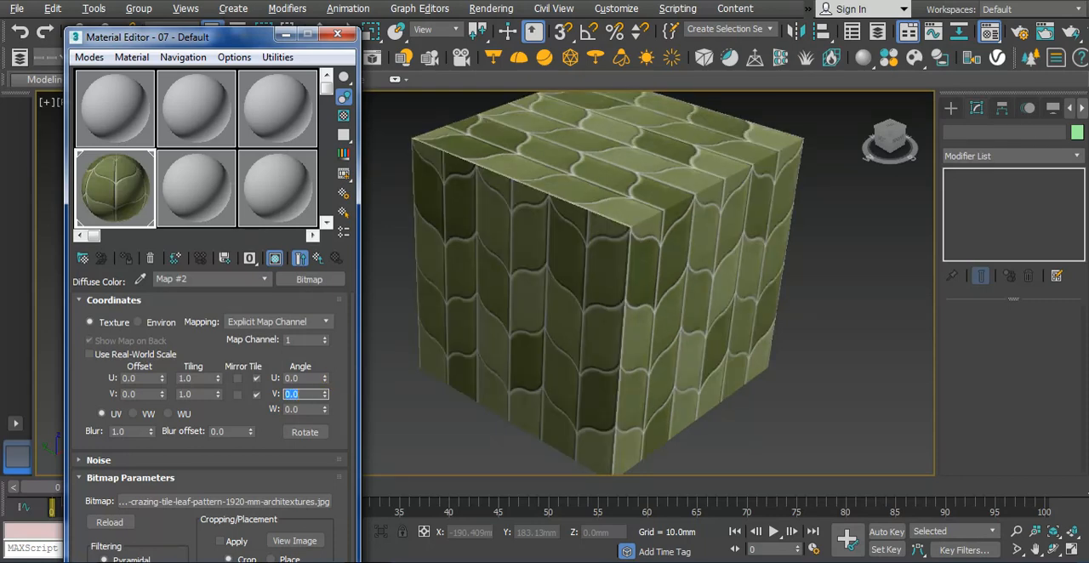
Try W angles of 45 and 90 for the bitmap and reset the W angle to 0
click(300, 410)
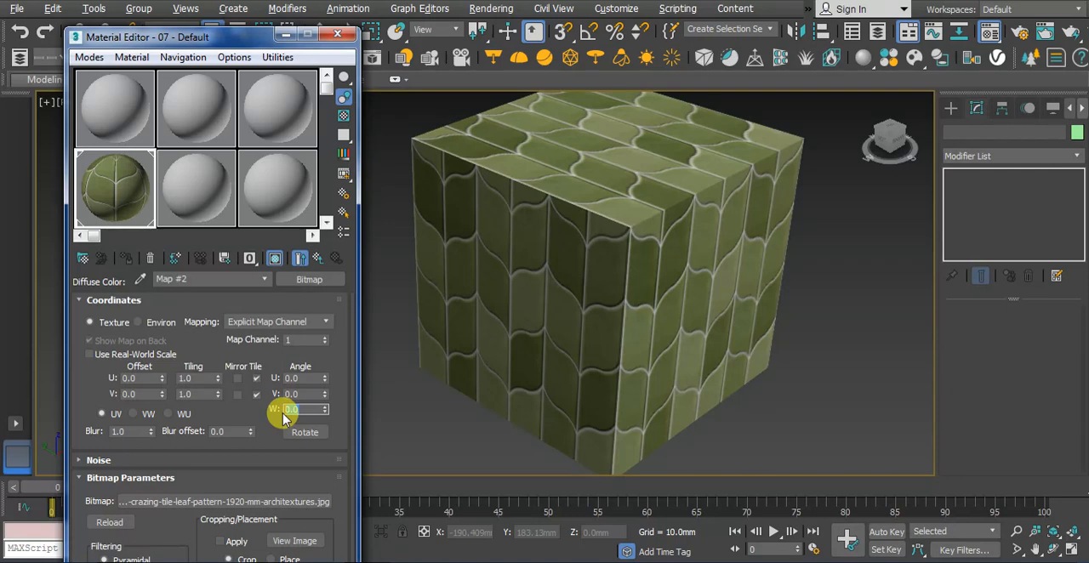
text(45)
key(Return)
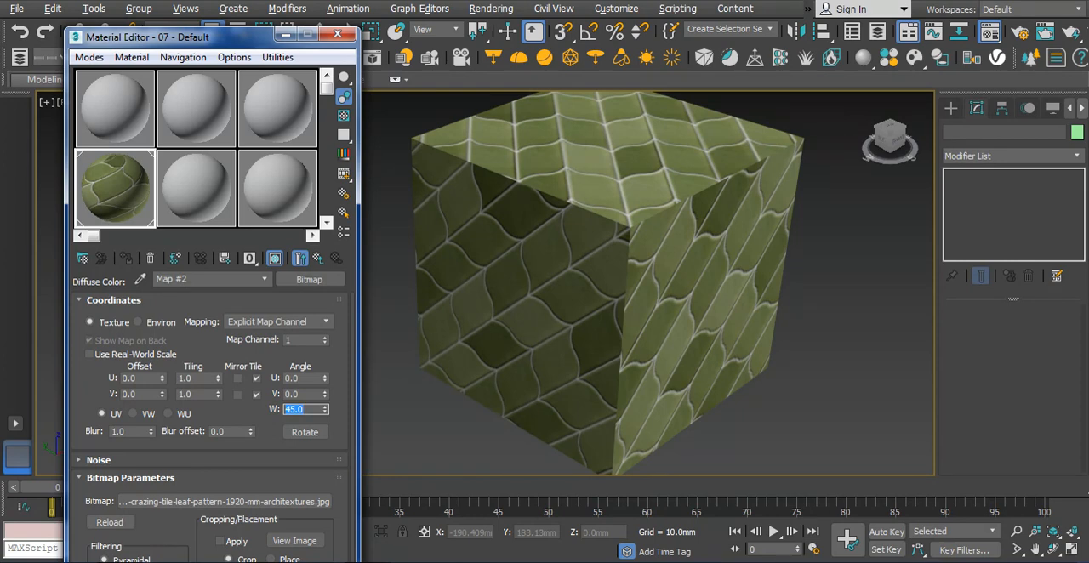
text(90)
key(Return)
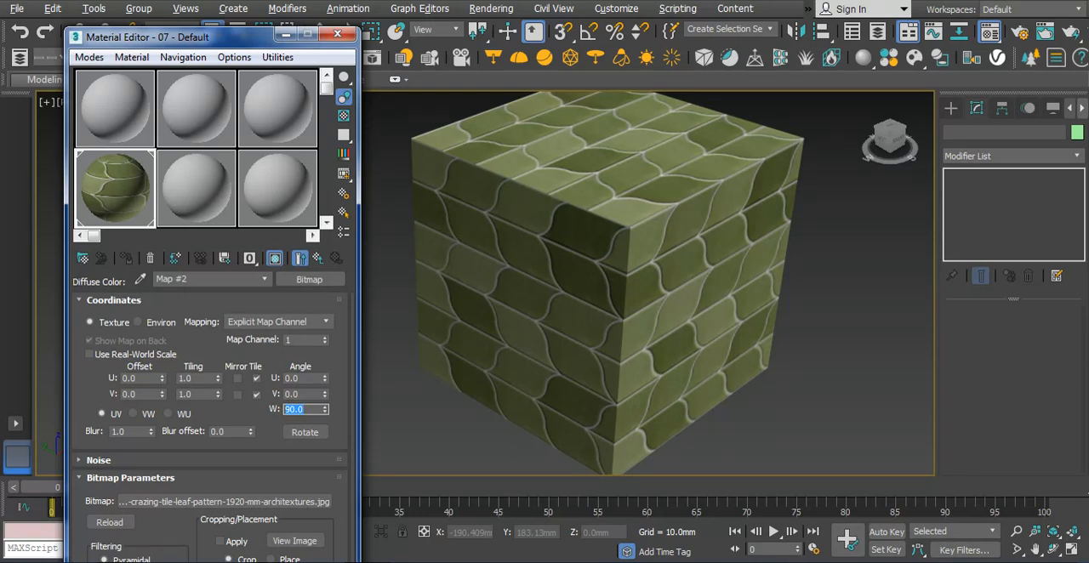
text(0)
key(Return)
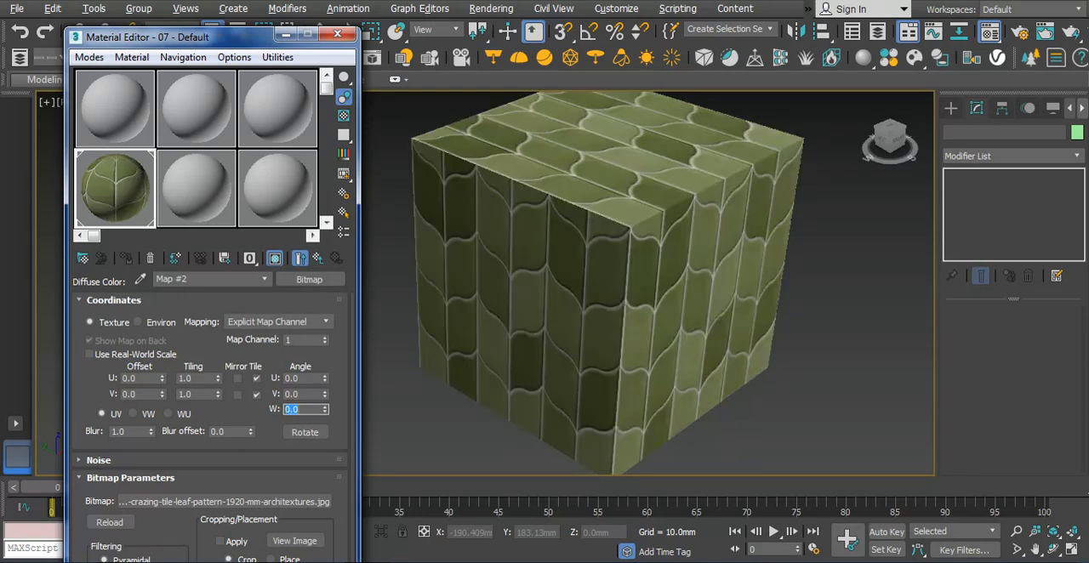
Compare W angles of 90, 45 and 180 on the cube and set the bitmap's W angle to 90
text(90)
key(Return)
text(45)
key(Return)
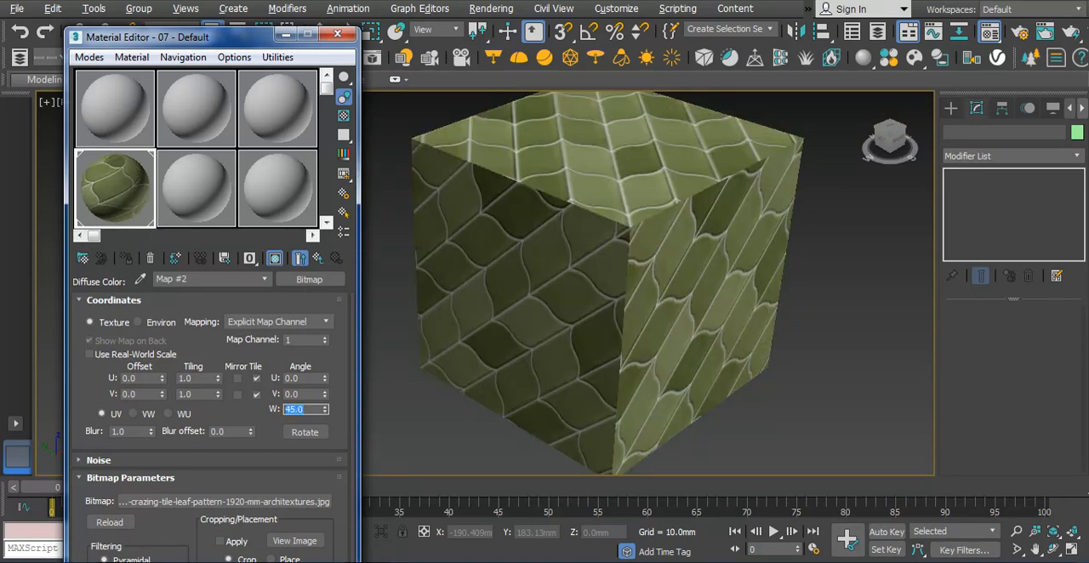
text(180)
key(Return)
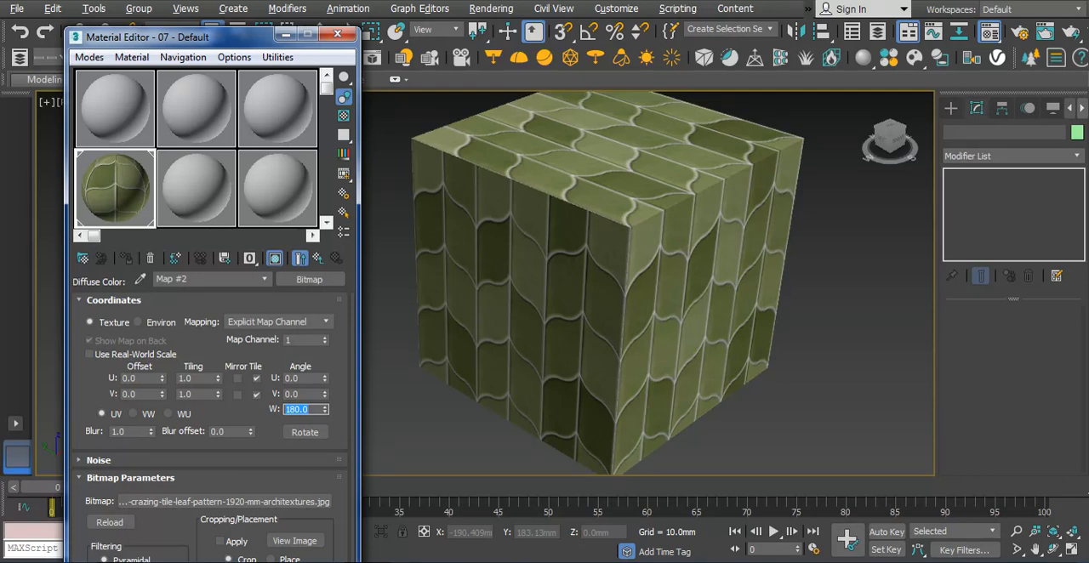
text(90)
key(Return)
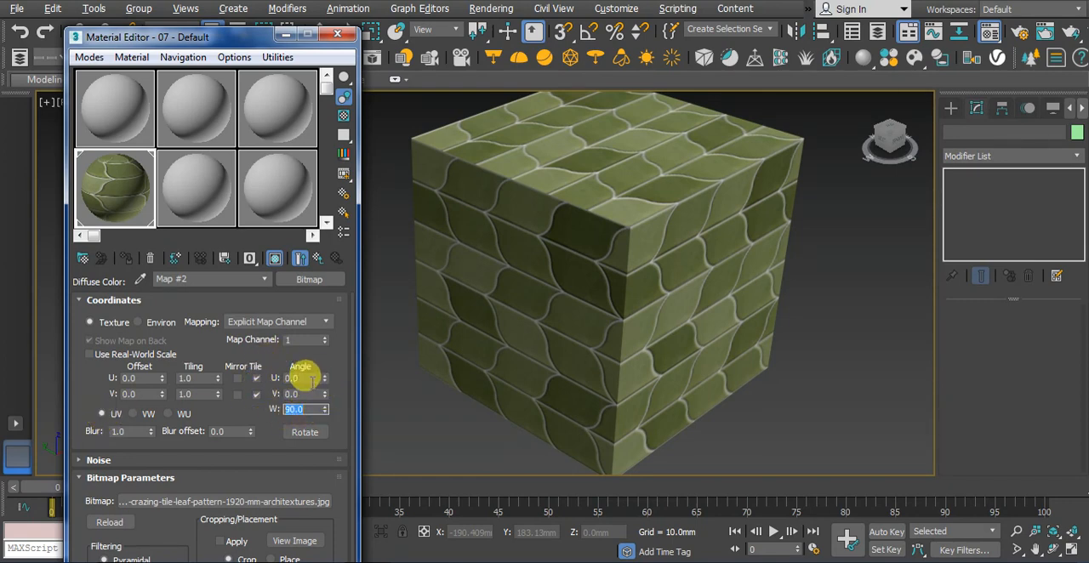
Compare the VW and UV mapping planes on the cube and switch the bitmap to the WU plane
click(132, 414)
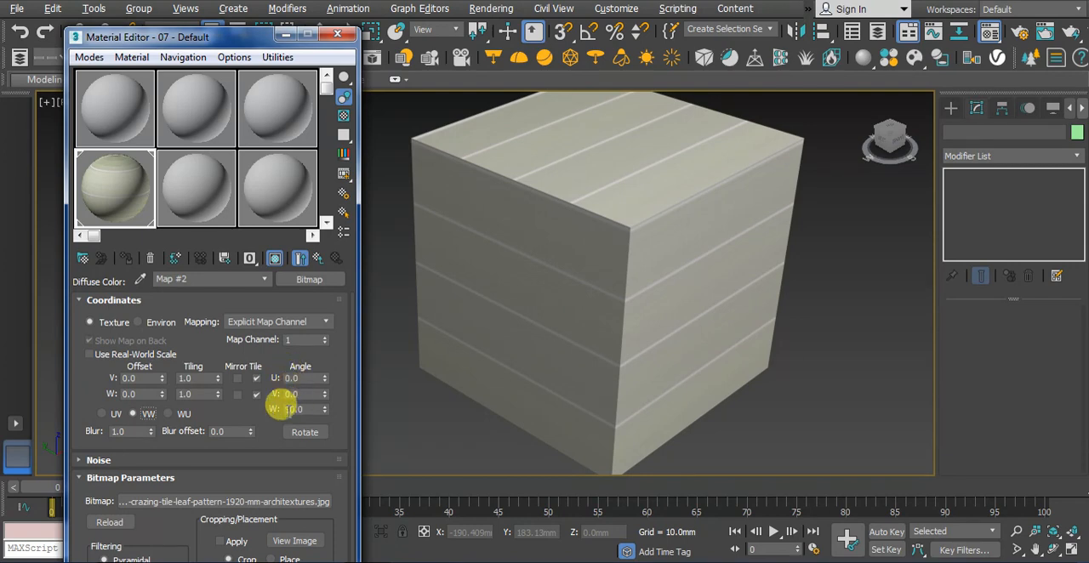
click(104, 414)
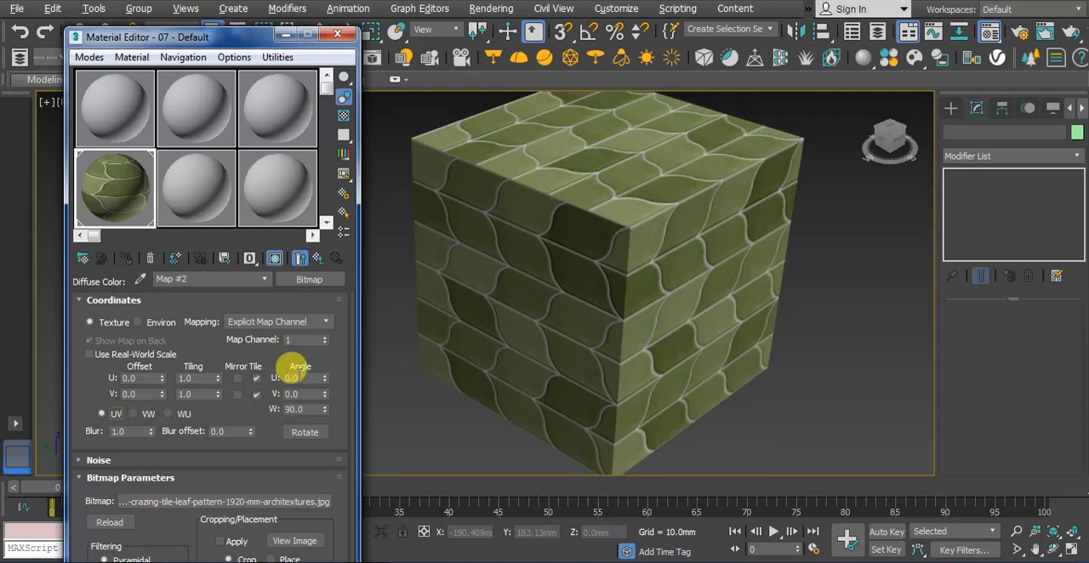
click(183, 414)
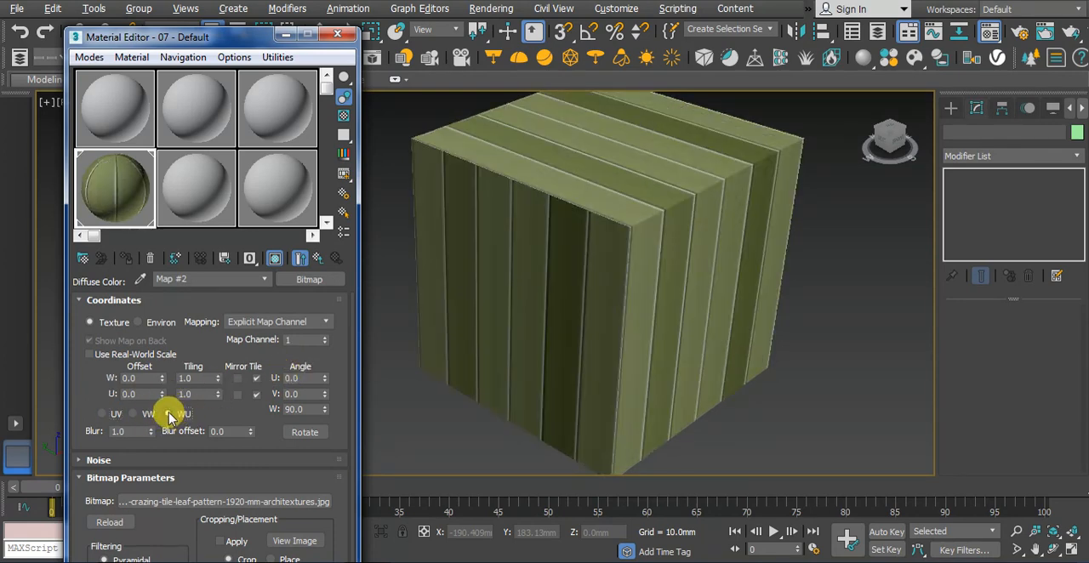
Reset the bitmap's W angle to 0 and try a V angle of 90 in the WU plane
double_click(294, 409)
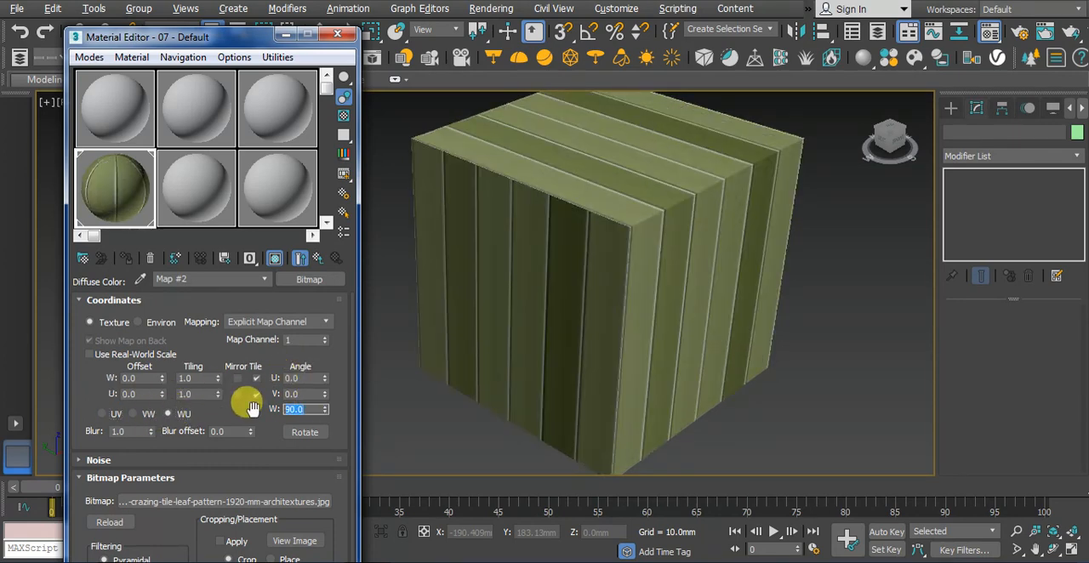
right_click(324, 408)
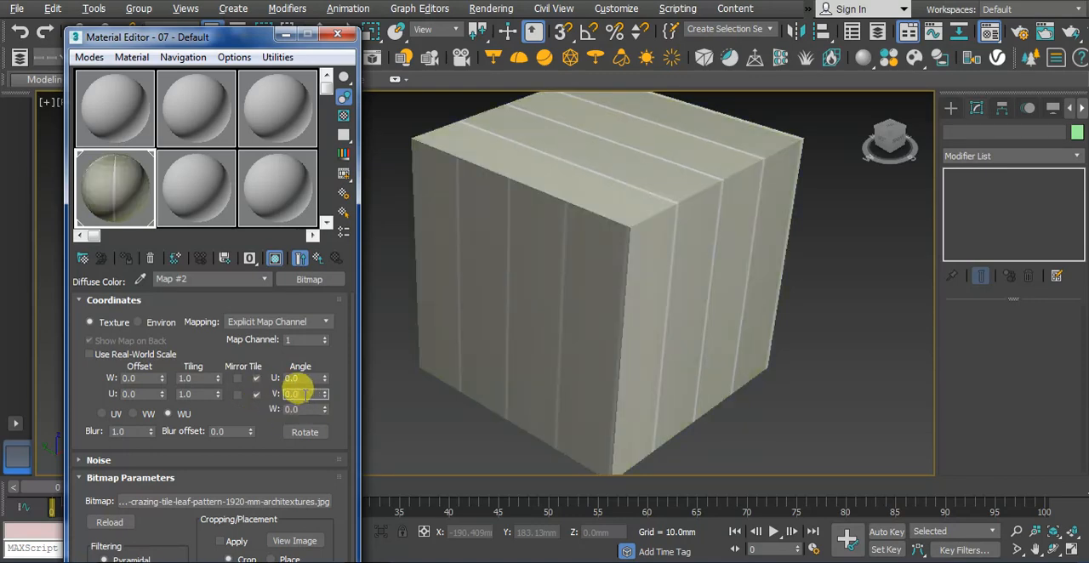
text(90)
key(Return)
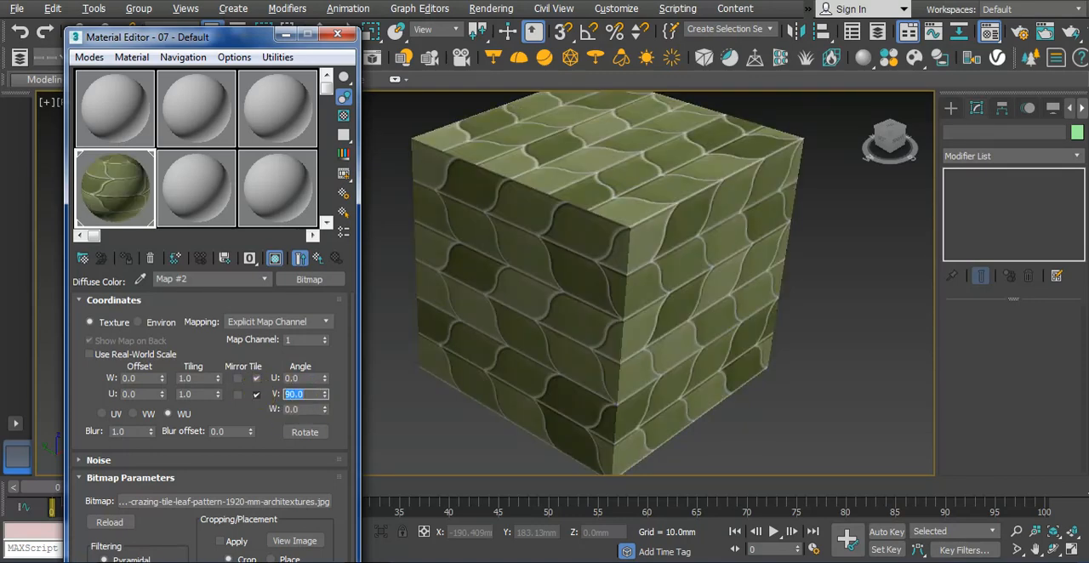
Return the bitmap to the UV mapping plane with a V angle of 0 and a W angle of 90
click(101, 415)
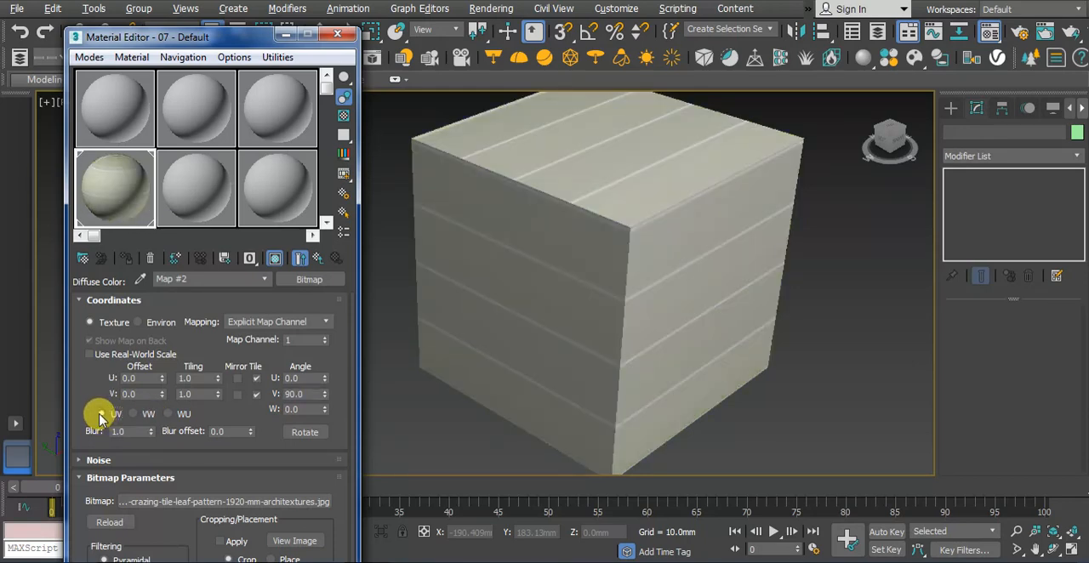
double_click(289, 393)
text(0)
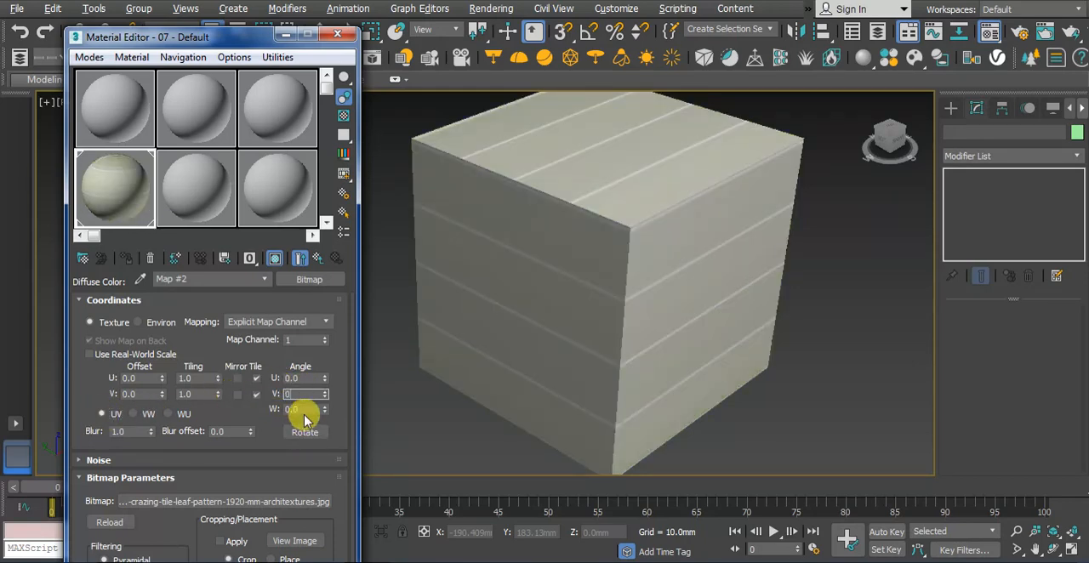
key(Tab)
text(90)
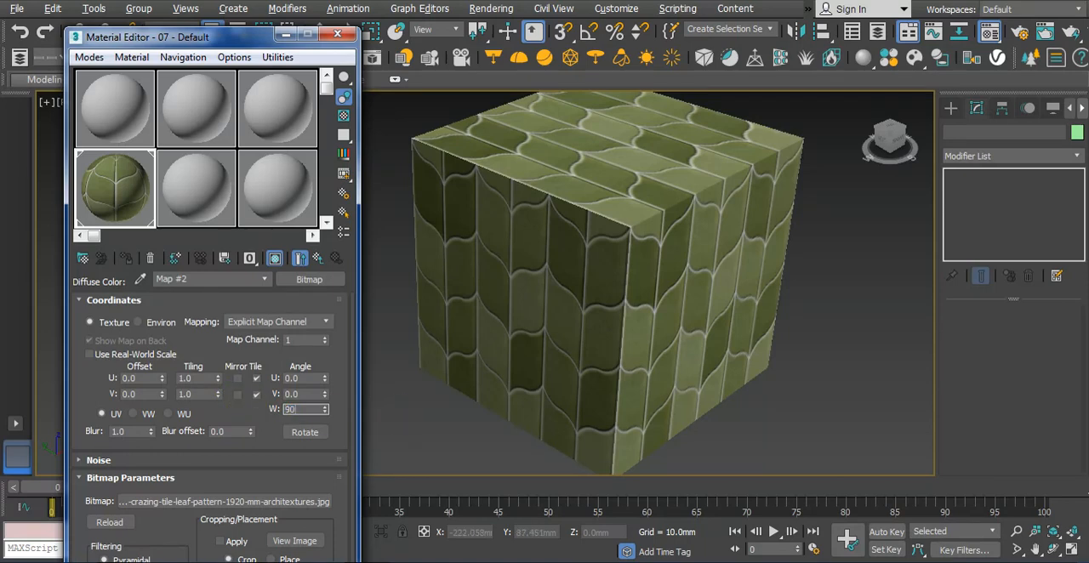
key(Return)
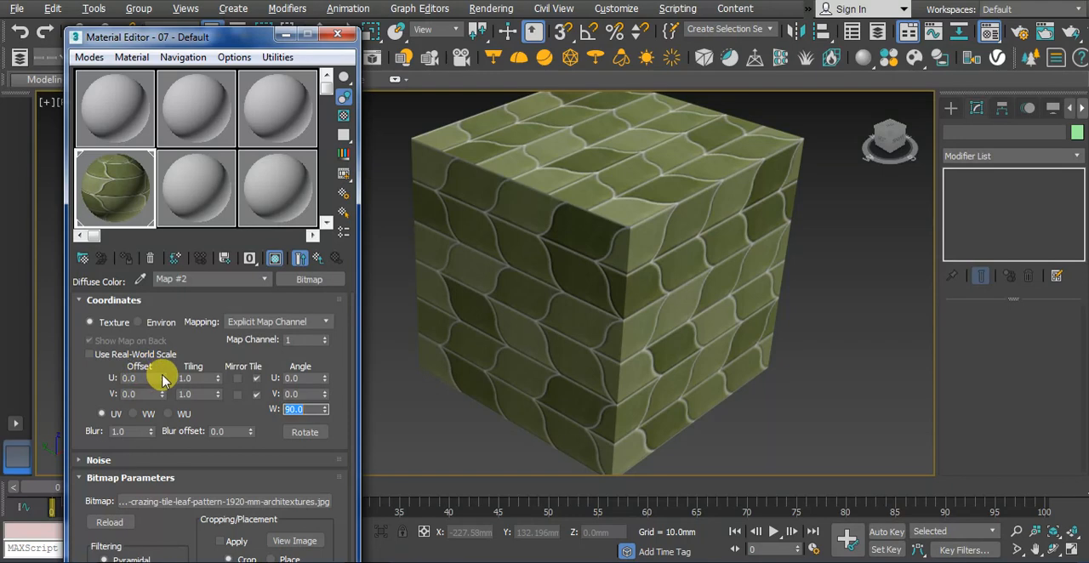
Try U offsets of about 0.84 and 1.43 for the bitmap and reset the U offset to 0
drag(165, 381, 145, 299)
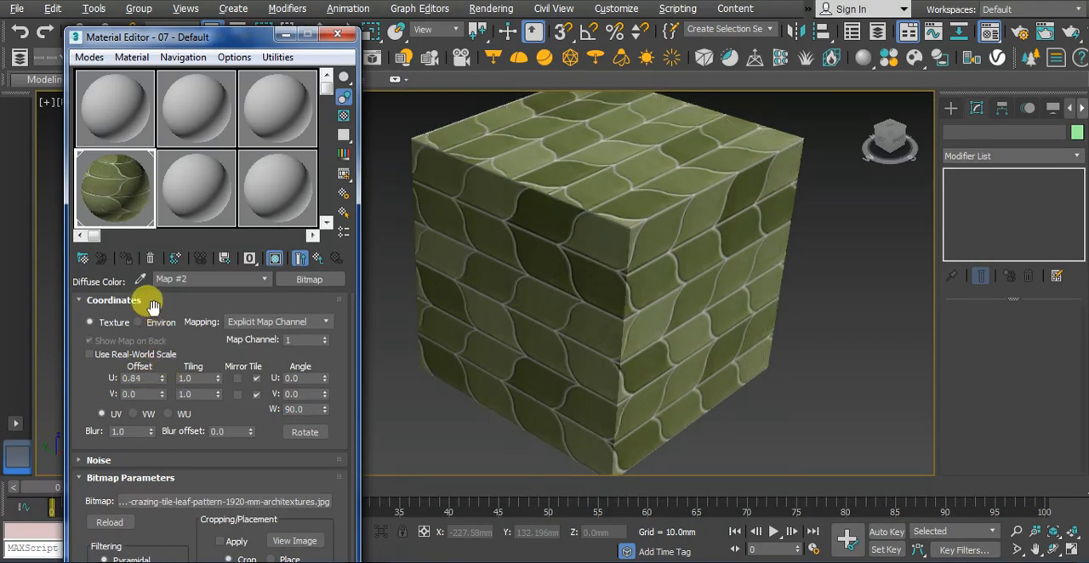
drag(162, 377, 162, 329)
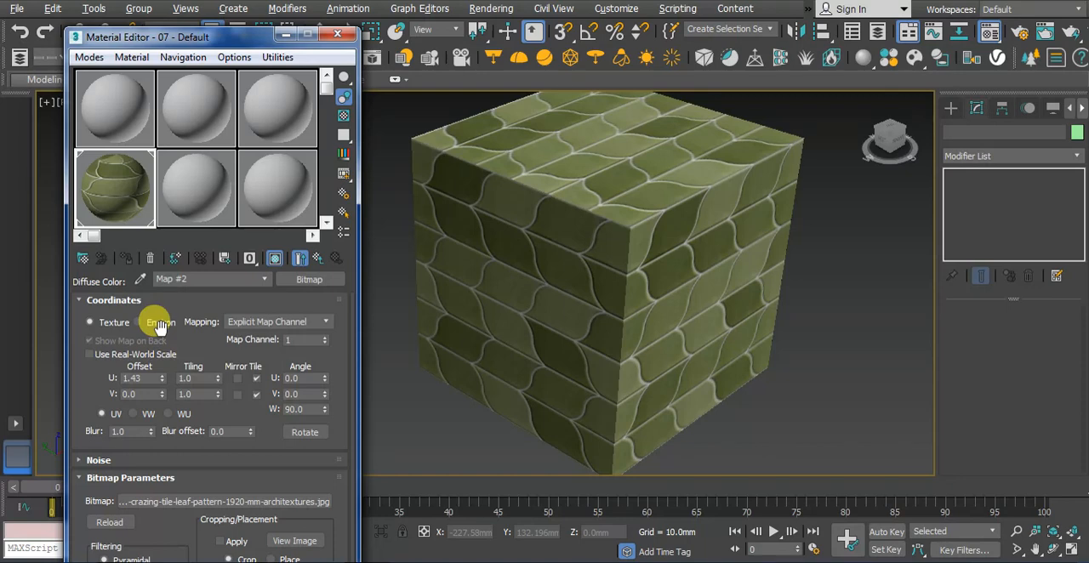
drag(145, 377, 73, 376)
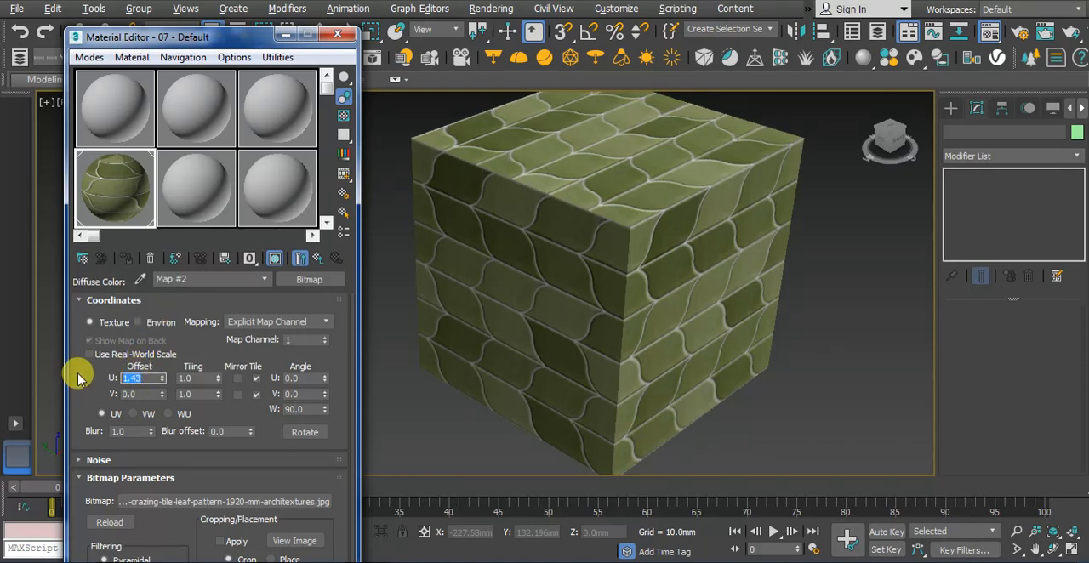
text(0)
key(Return)
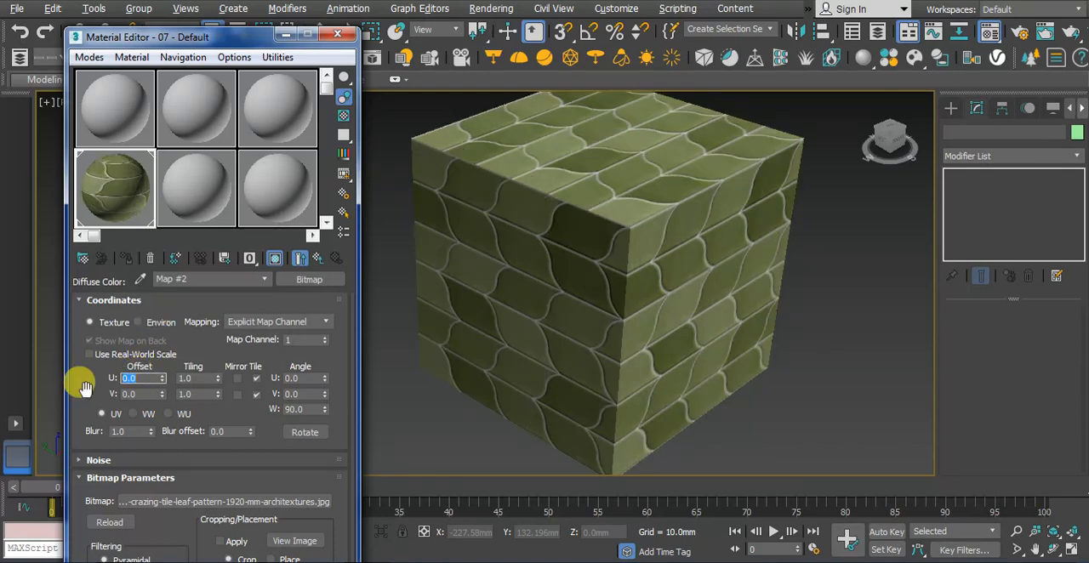
Try an offset of 1 in both U and V for the bitmap
click(617, 451)
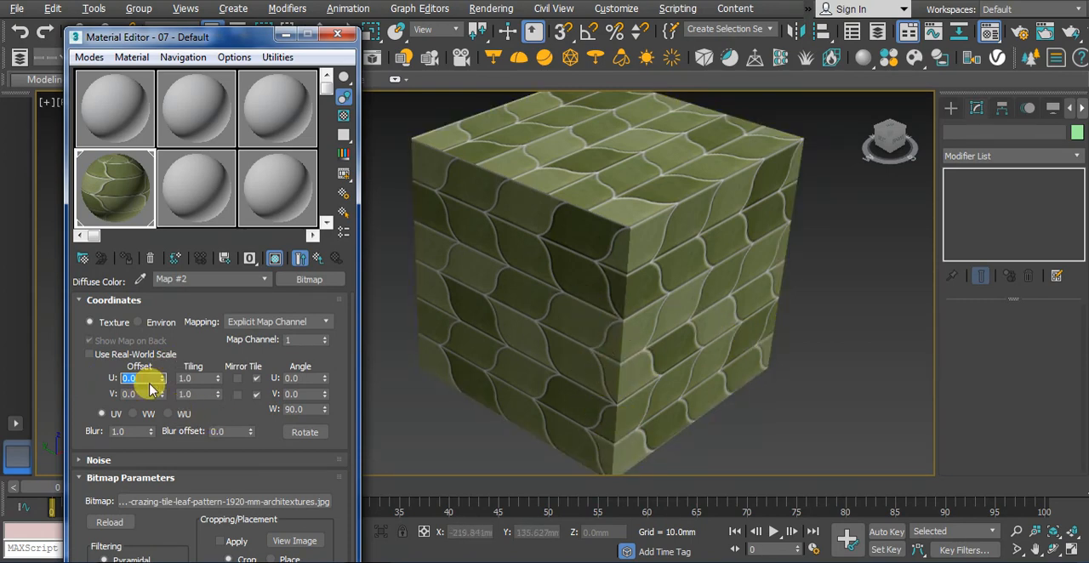
text(1)
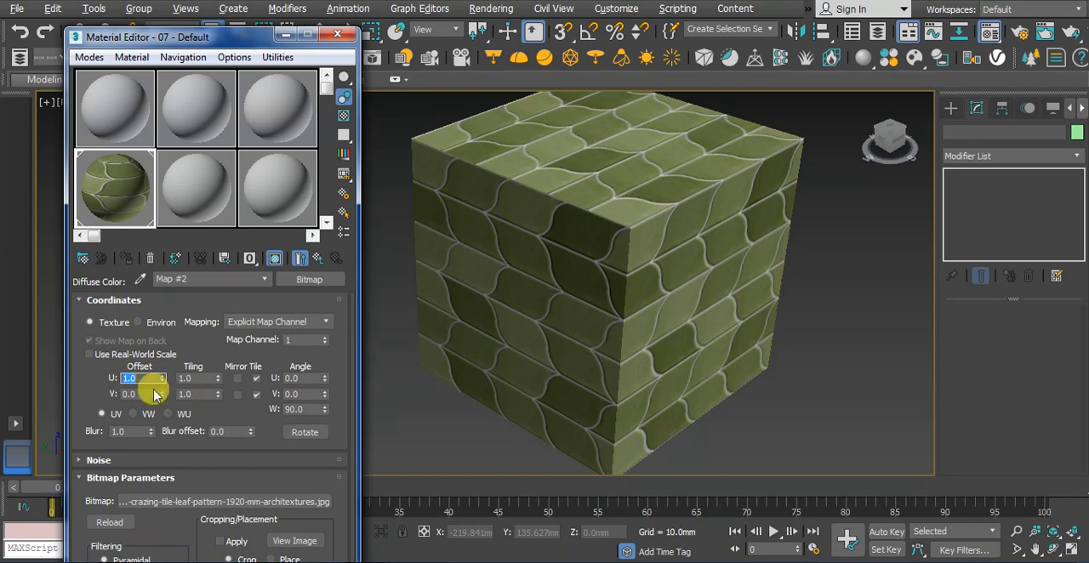
click(134, 394)
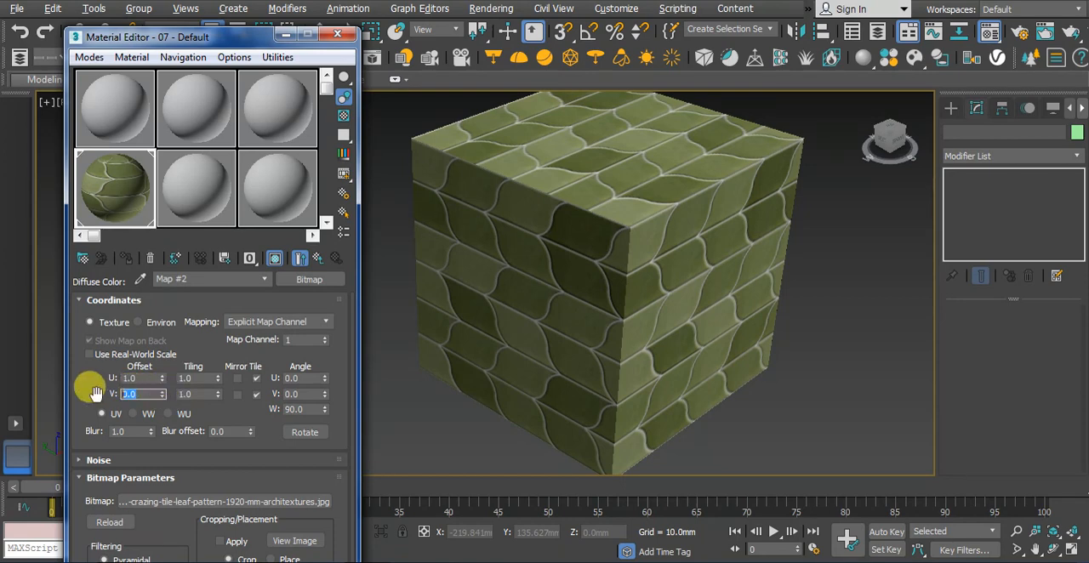
text(1)
click(131, 377)
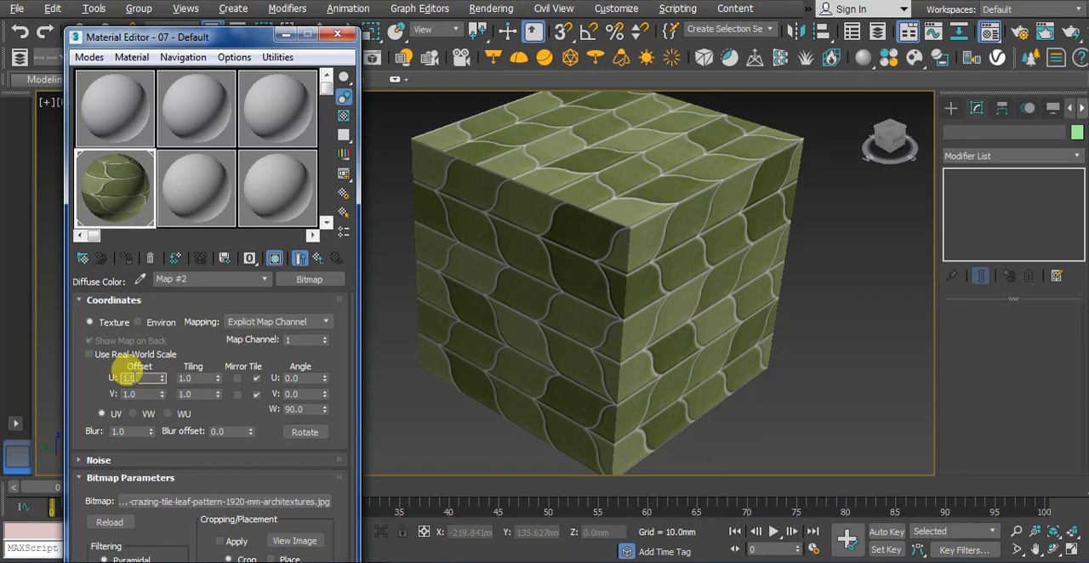
Shift the bitmap to a U offset of about 1.21 and V offset of about 1.37, and reset both to 0
drag(164, 380, 160, 358)
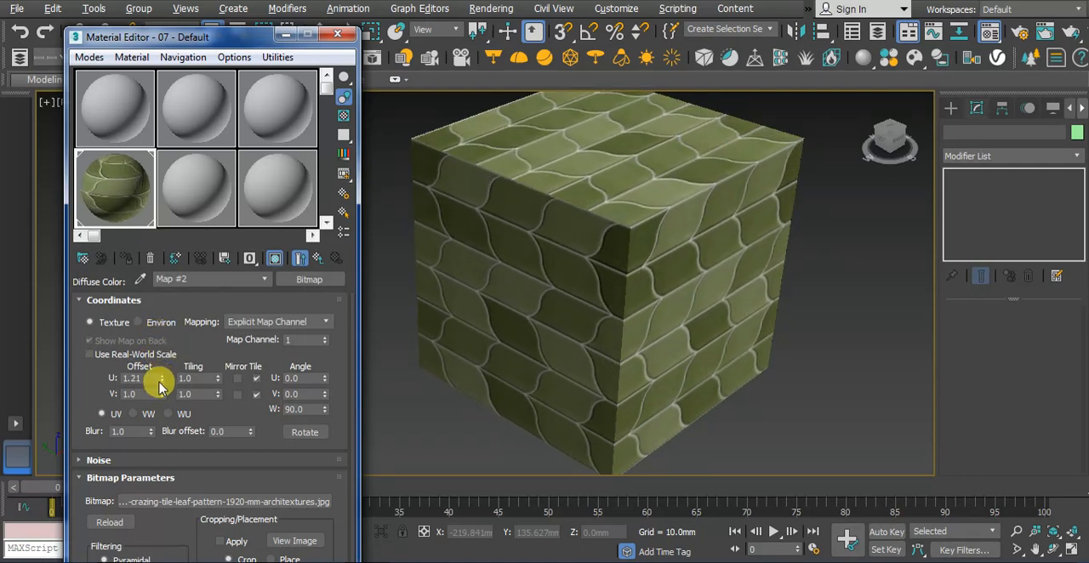
drag(161, 394, 166, 358)
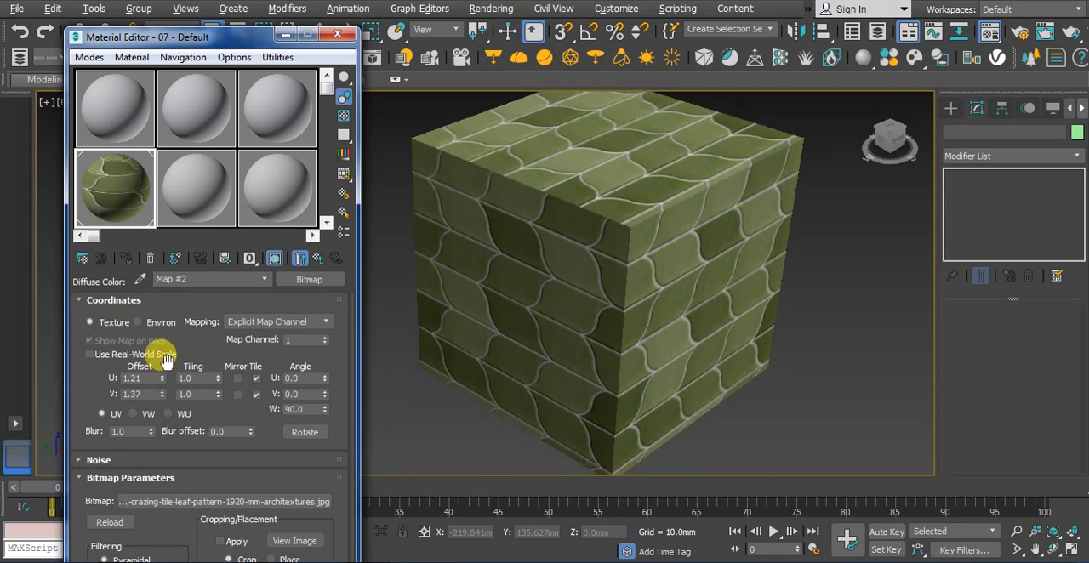
double_click(136, 377)
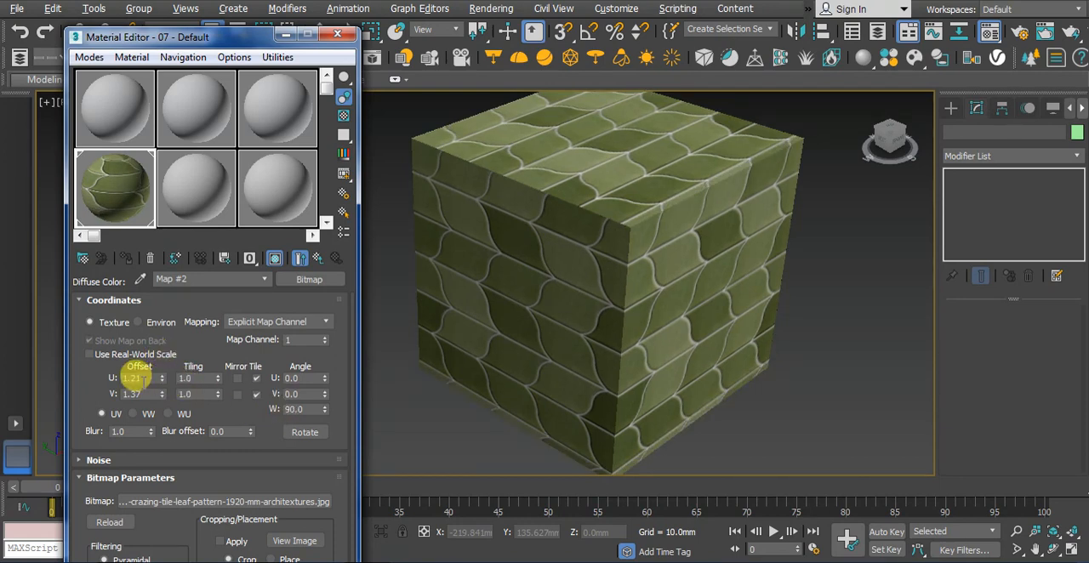
text(0)
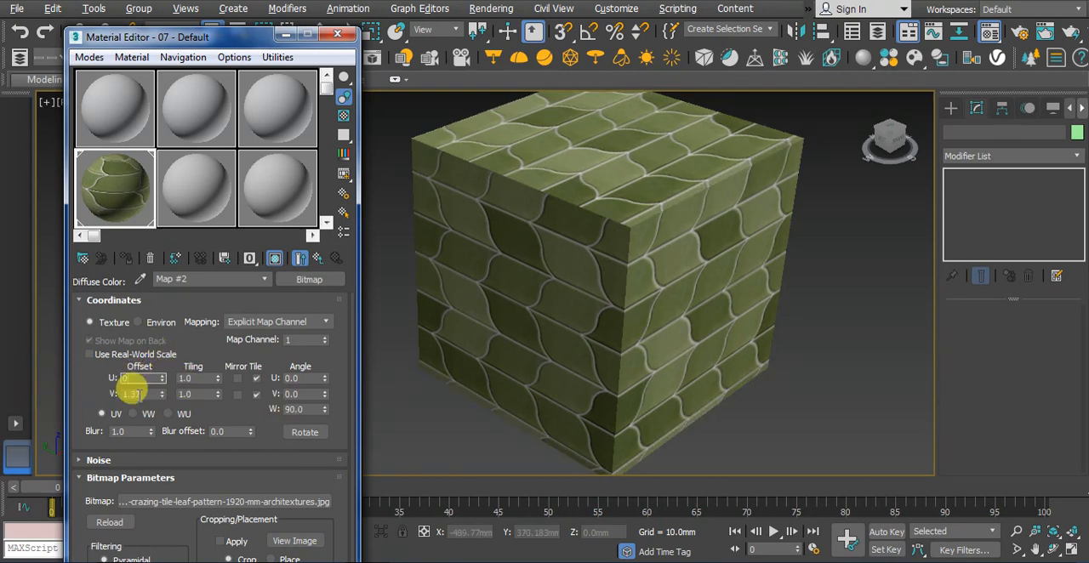
double_click(135, 394)
text(0)
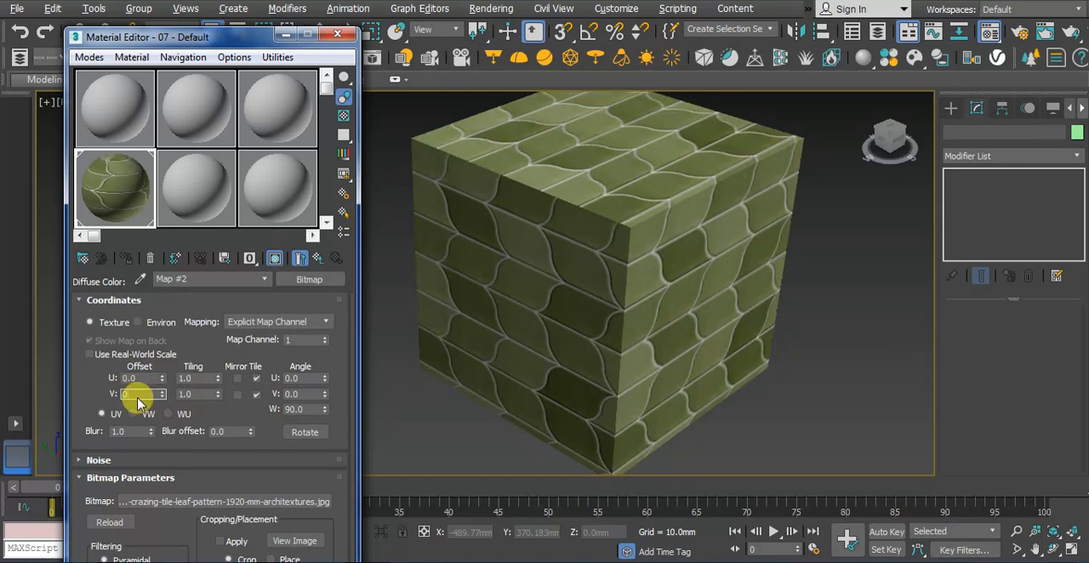
Try a W angle of 45 with a U offset of about 0.36 and a V offset of about 0.24
double_click(296, 409)
text(45)
key(Return)
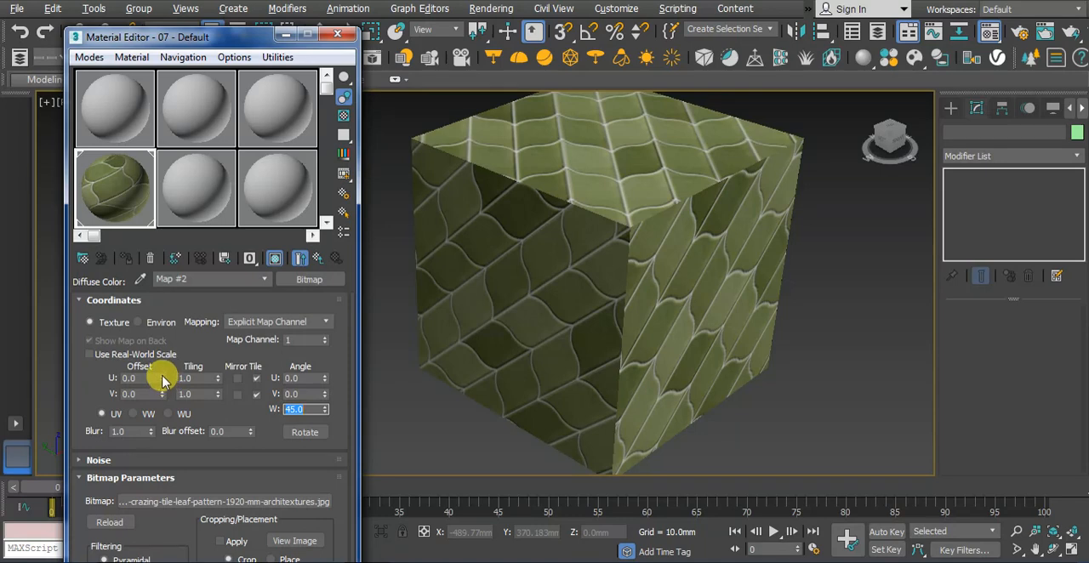
drag(164, 380, 164, 344)
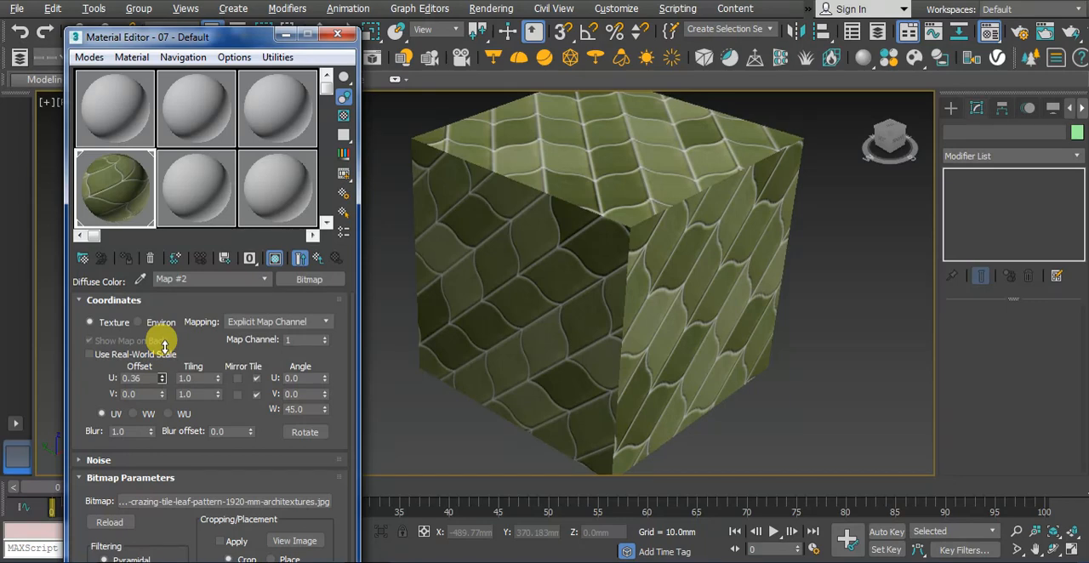
drag(161, 393, 167, 373)
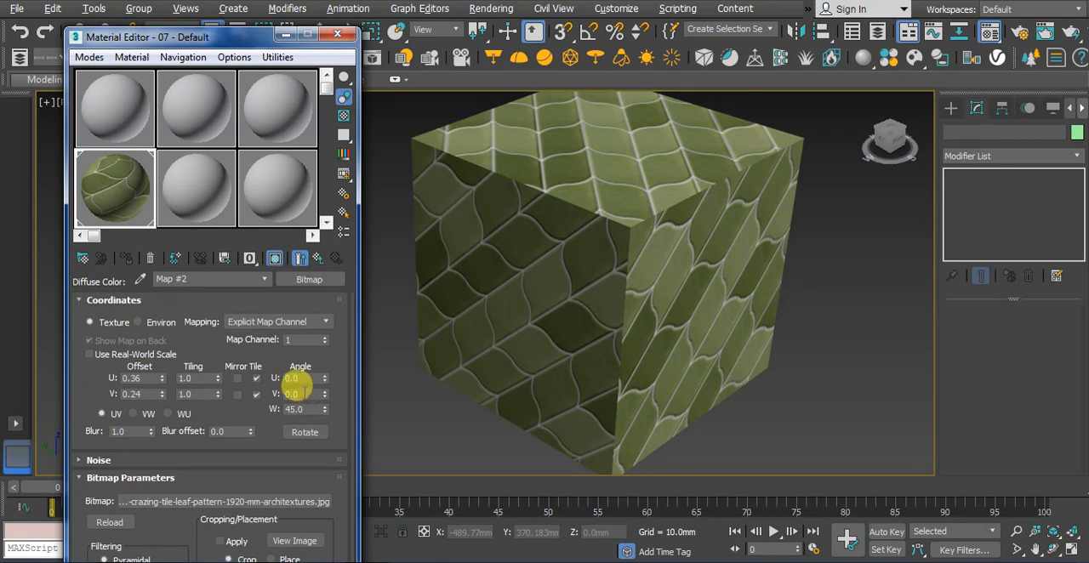
Try angles of 45 in both V and U for the bitmap
click(303, 394)
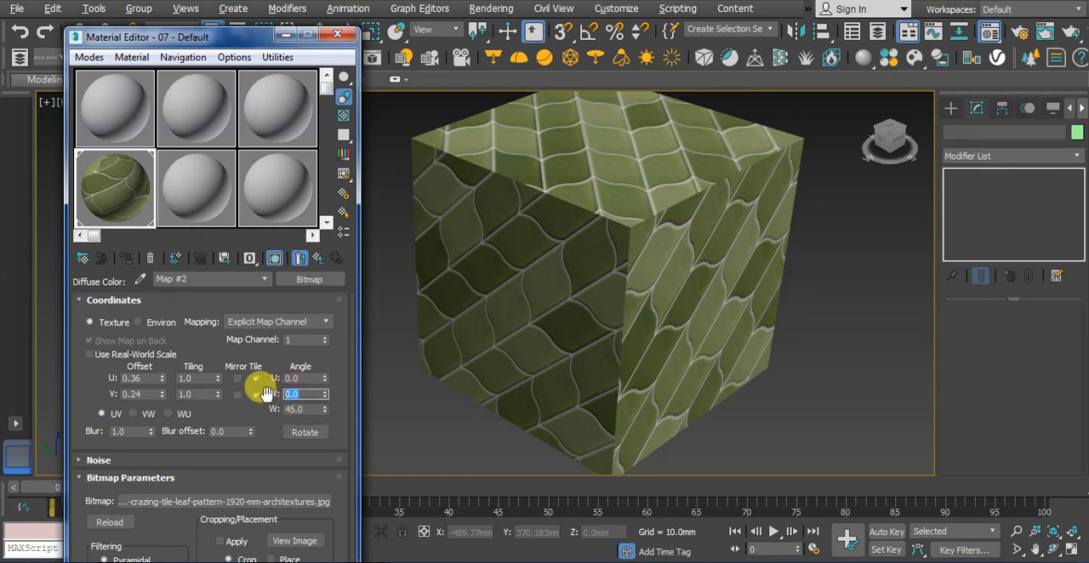
text(45)
click(292, 378)
text(4)
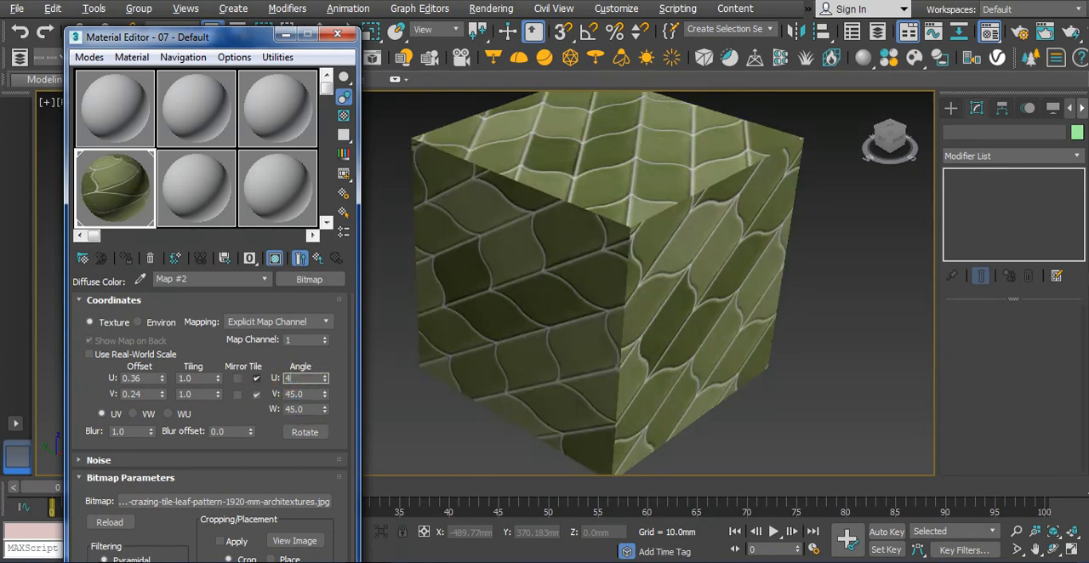
text(5)
key(Return)
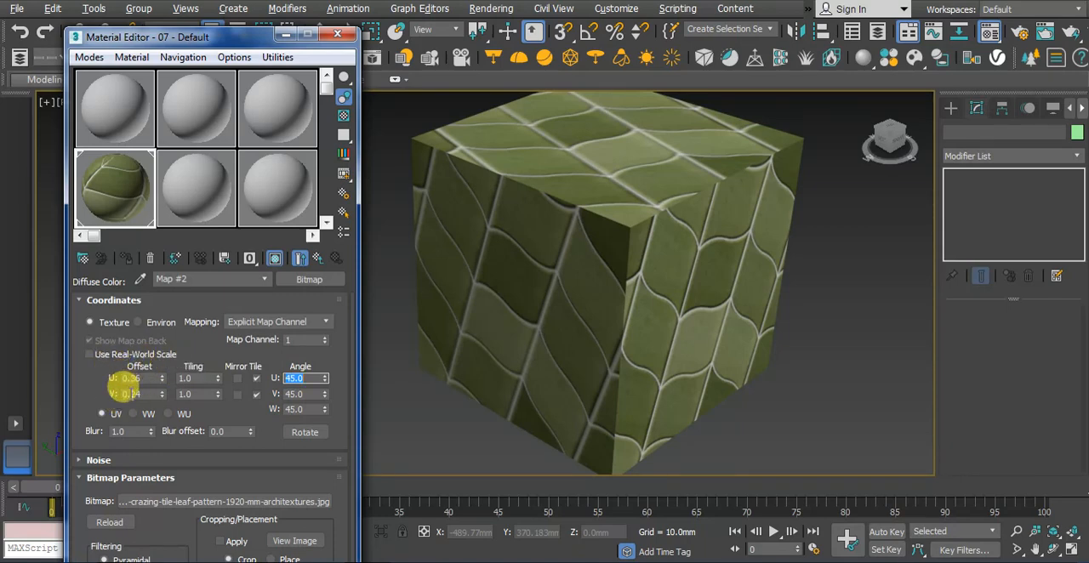
Reset the bitmap's U and V offsets to 0
click(118, 378)
text(0)
drag(144, 395, 102, 395)
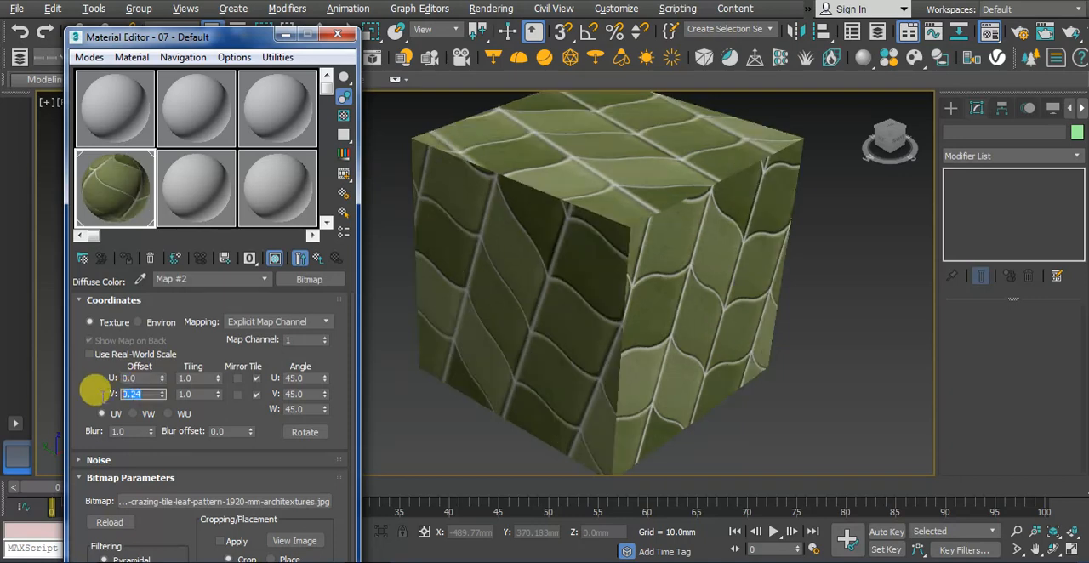
text(0)
Reset the bitmap's U and V angles to 0 and set the W angle to 90
click(293, 409)
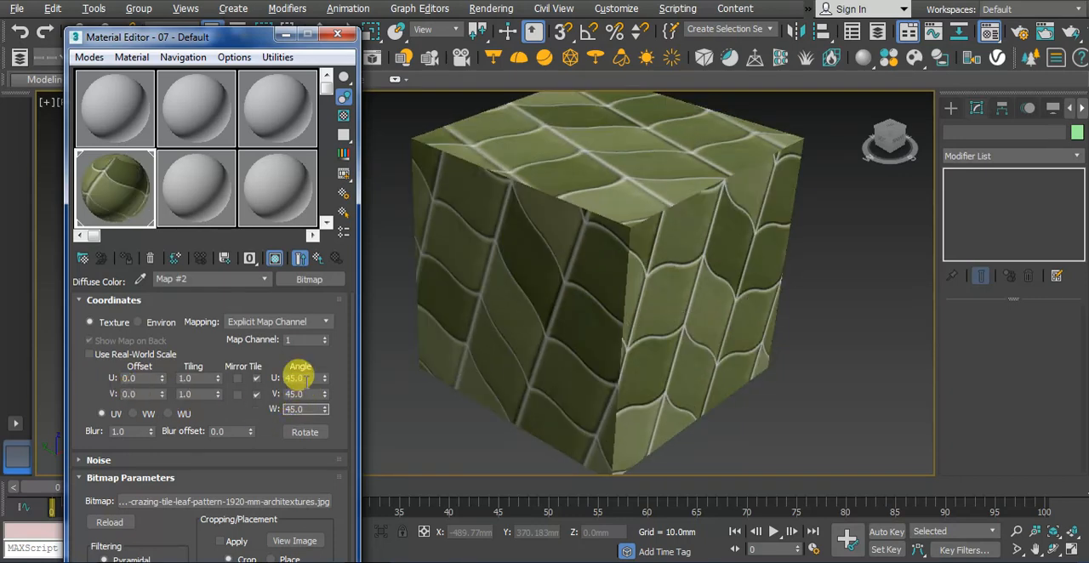
text(0)
drag(305, 380, 251, 418)
text(090)
key(Return)
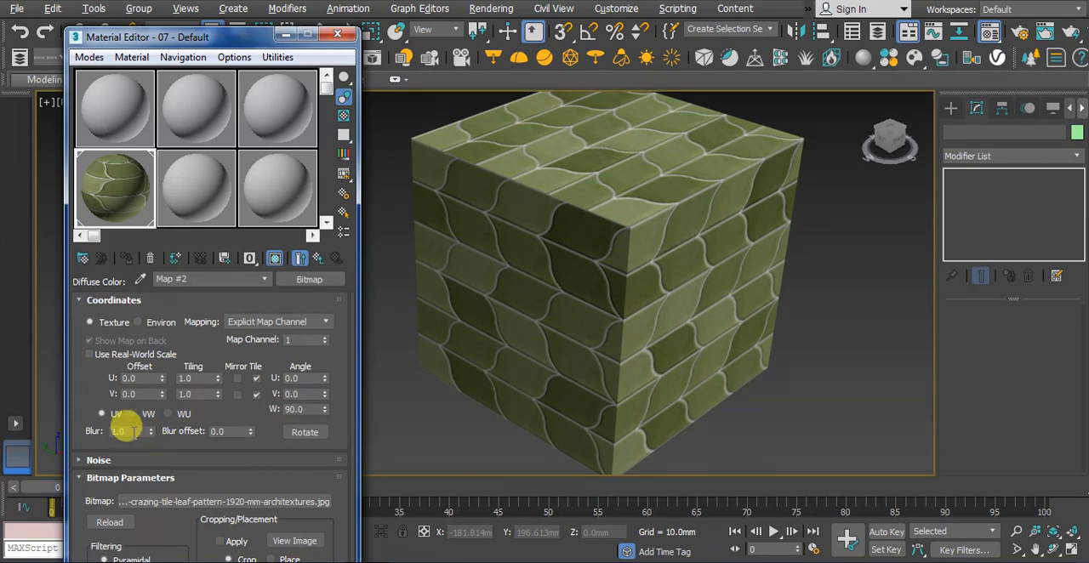
Set the bitmap's blur to 0.9 and take a brief look at the Rotate Mapping Coordinates dialog
double_click(127, 432)
text(.9)
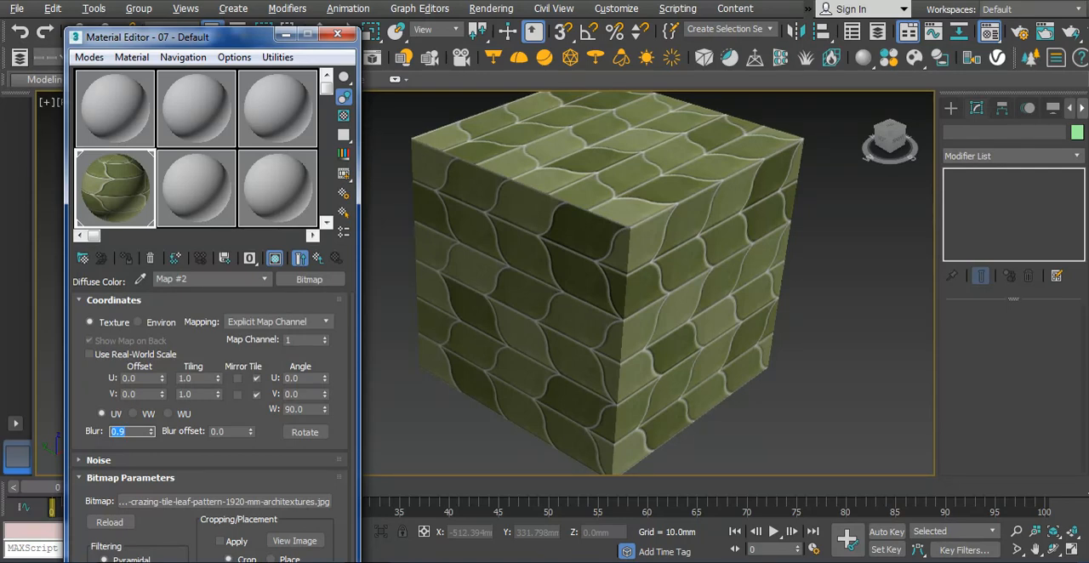
click(304, 435)
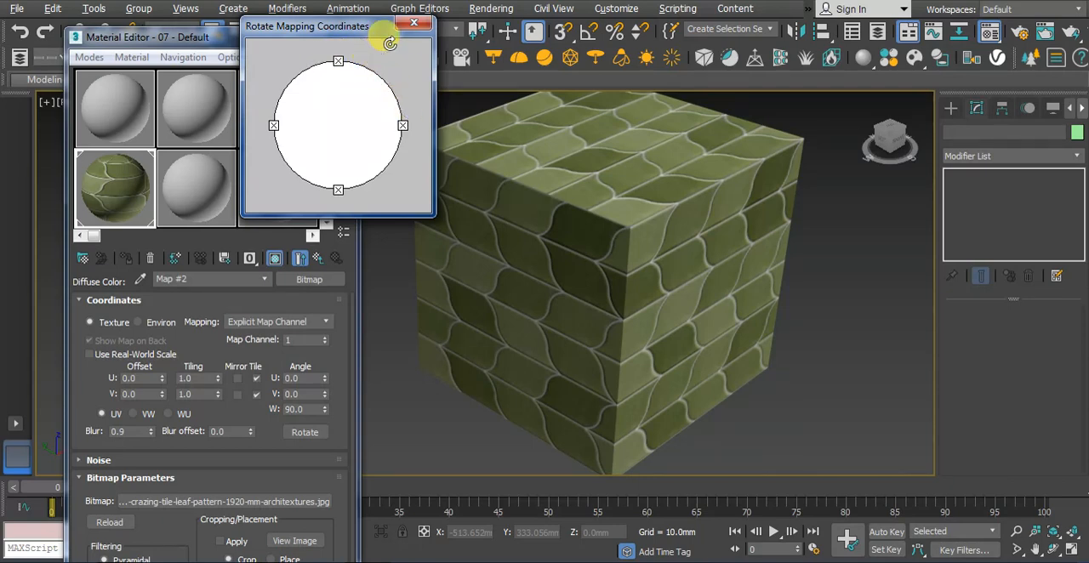
click(414, 23)
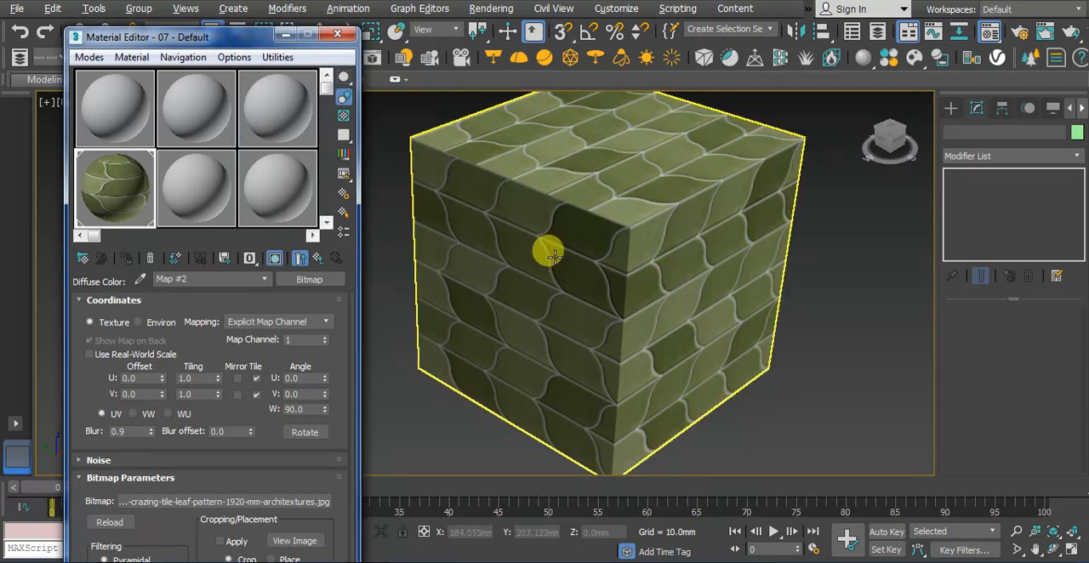